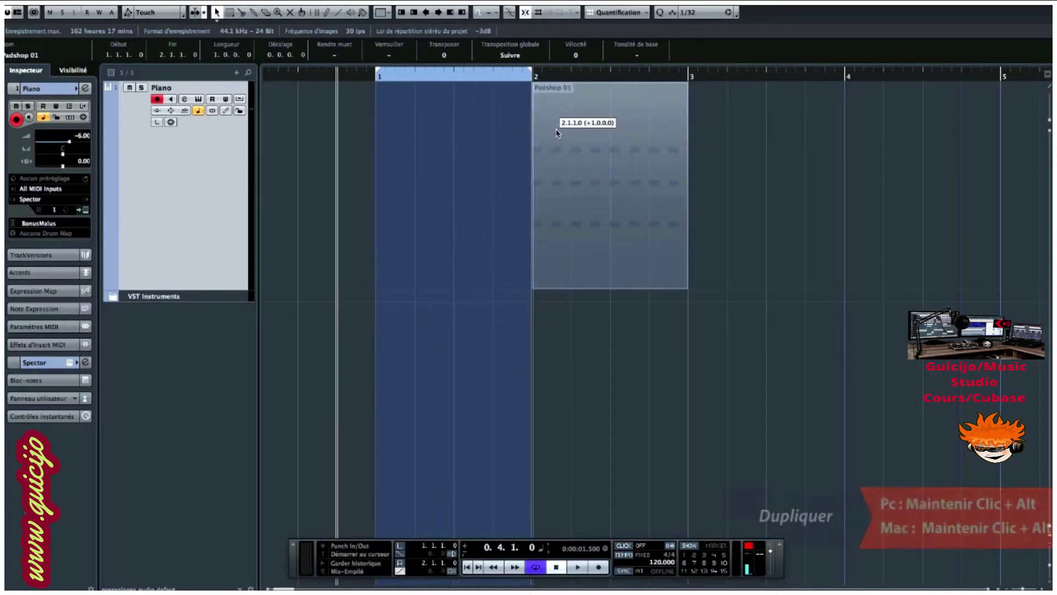
Step: Copy the Padshop 01 part from bar 1 to bar 2 and duplicate that copy into bar 3
key(alt)
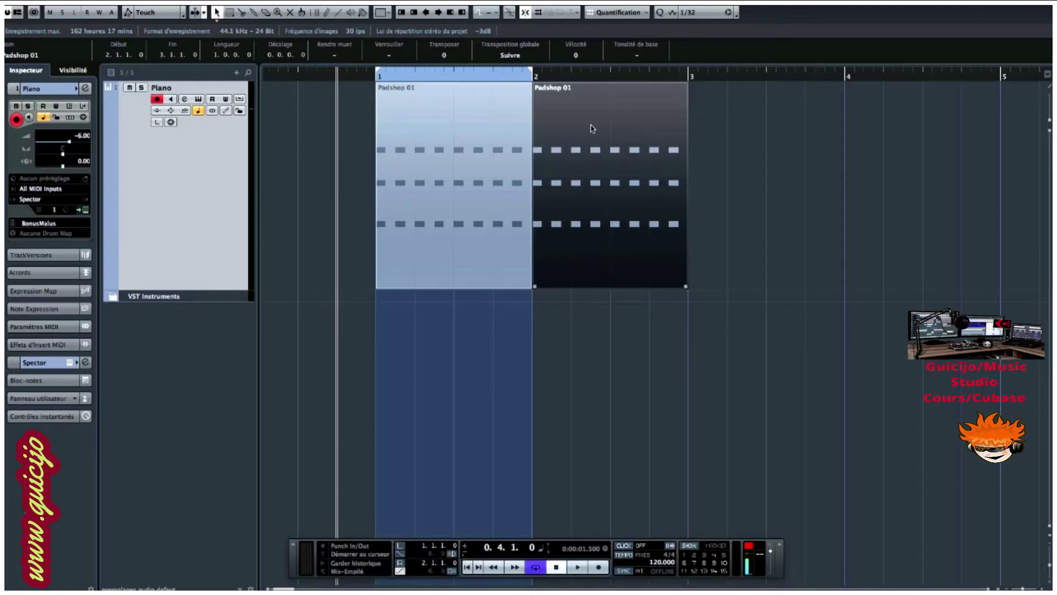
drag(359, 76, 689, 86)
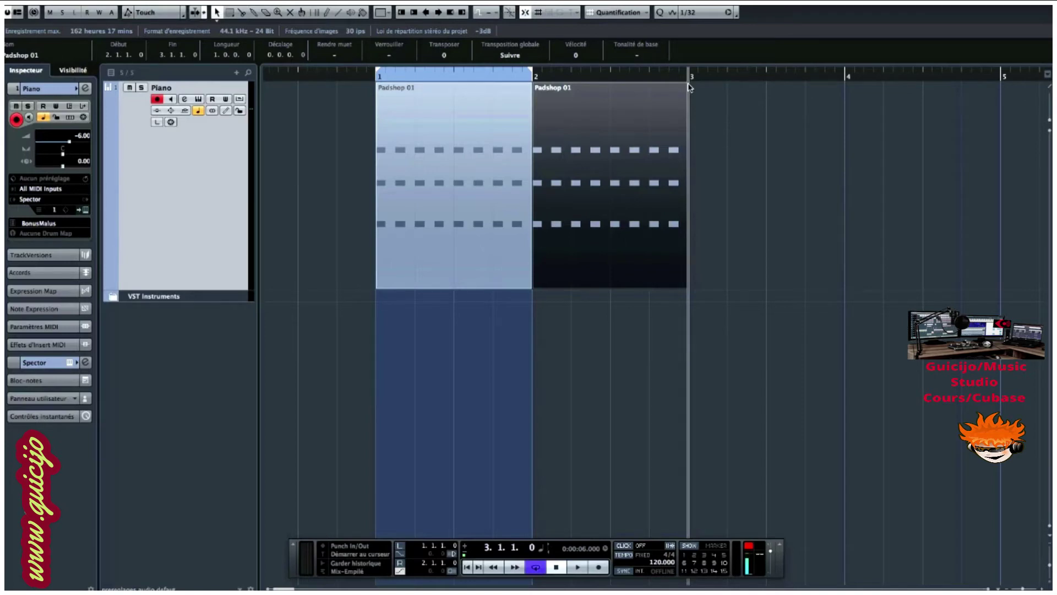
key(ctrl+d)
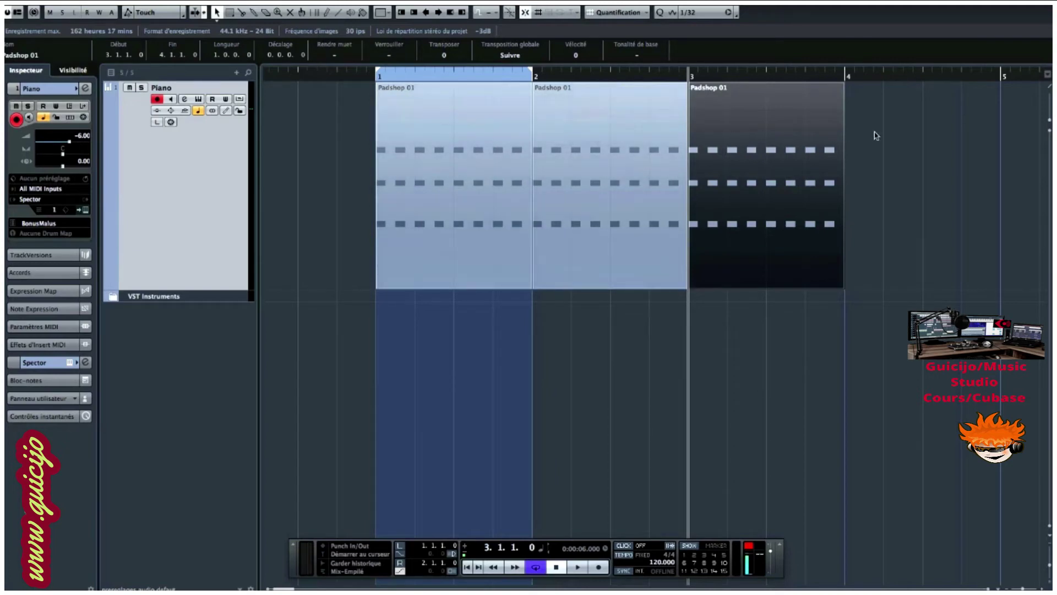
Step: Delete the two copied Padshop 01 parts in bars 2 and 3
drag(874, 133, 650, 185)
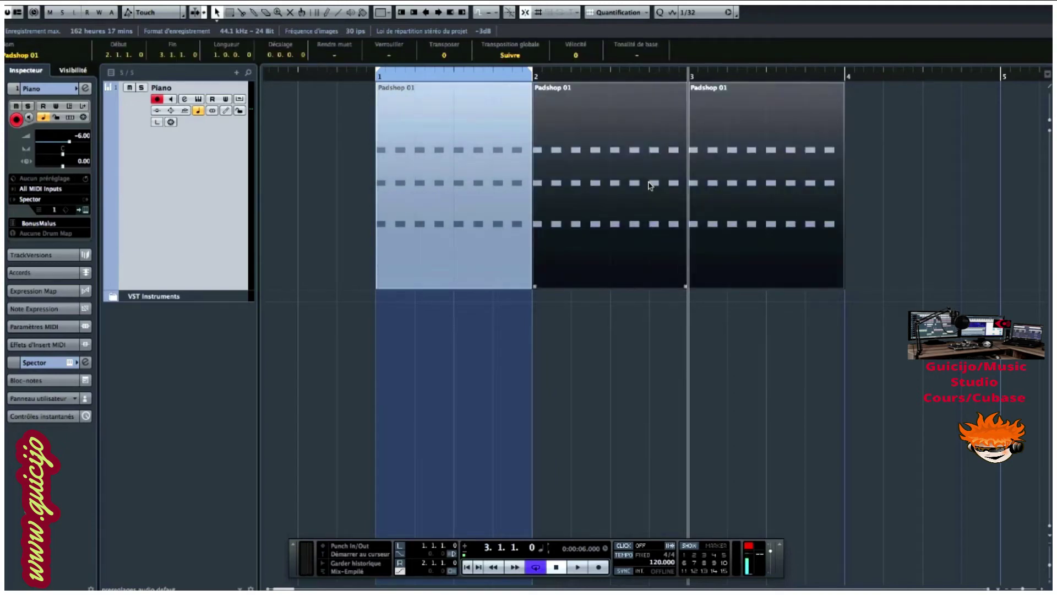
key(Delete)
Step: Duplicate the Padshop 01 part in bar 1 six times so that the copies fill bars 2 to 7
click(510, 160)
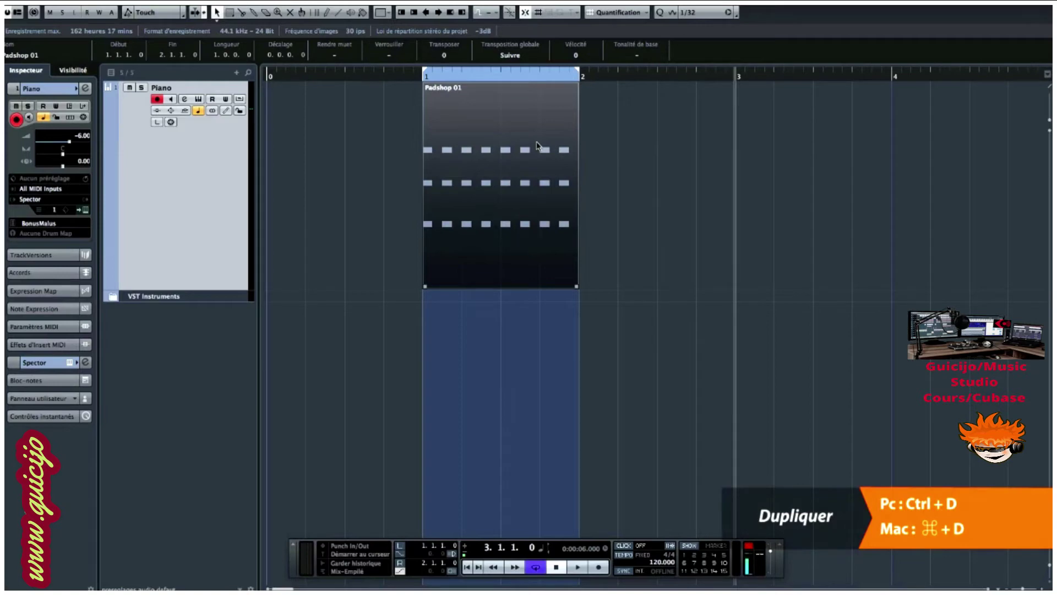
key(ctrl+d)
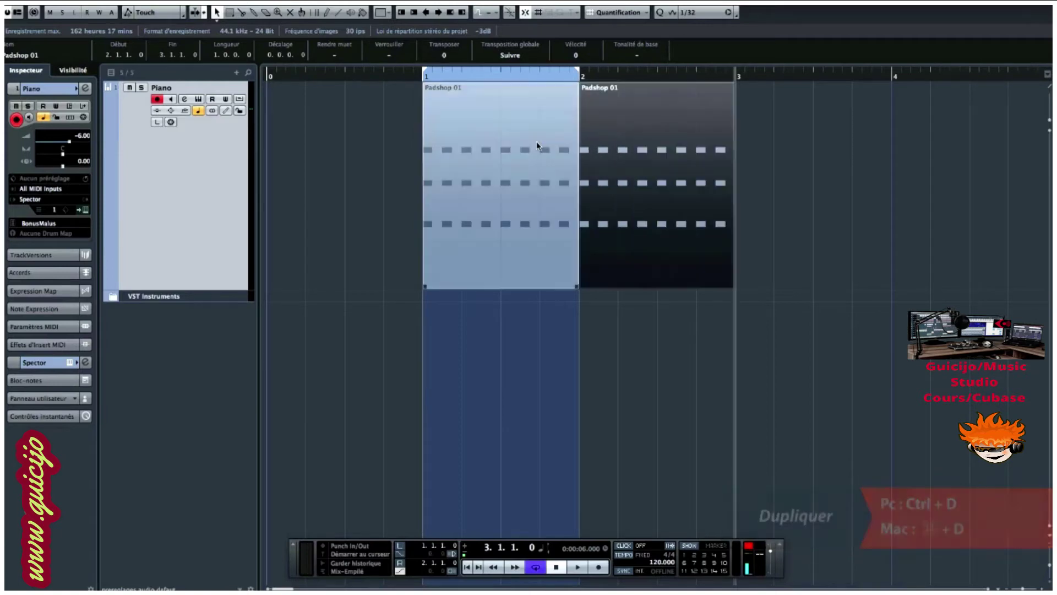
key(ctrl+d)
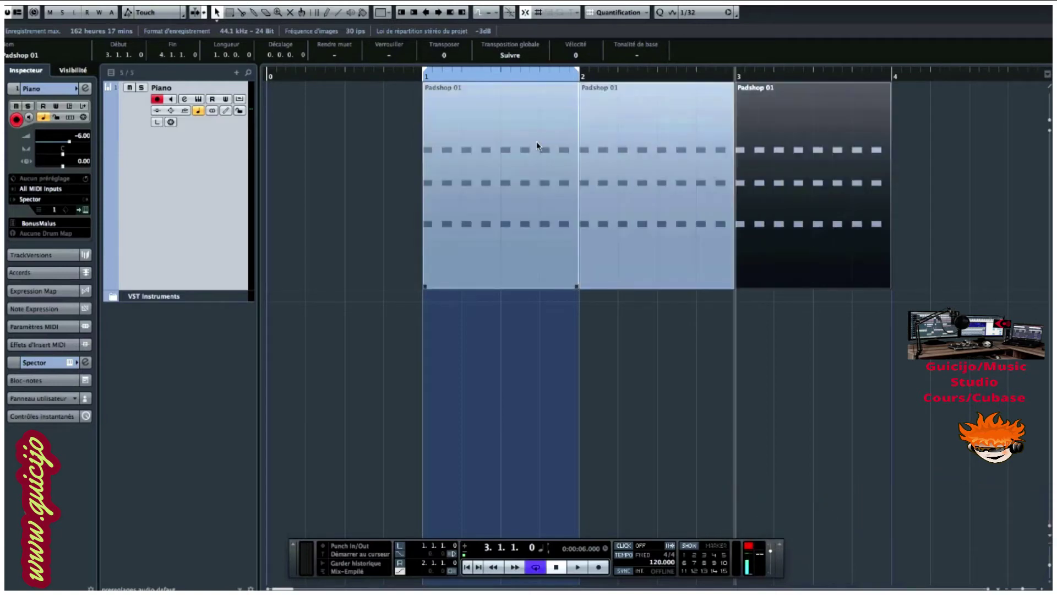
key(ctrl+d)
key(ctrl+d)
key(ctrl+d)
key(ctrl+d)
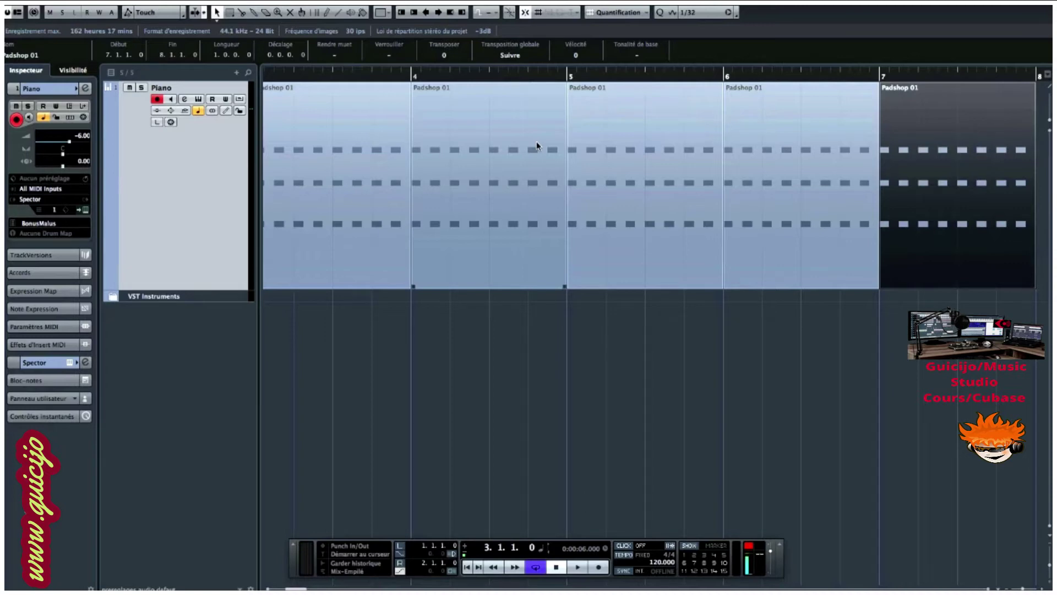
Step: Undo all six duplications of the part and redo the first one to restore the copy in bar 2
key(g)
key(g)
key(g)
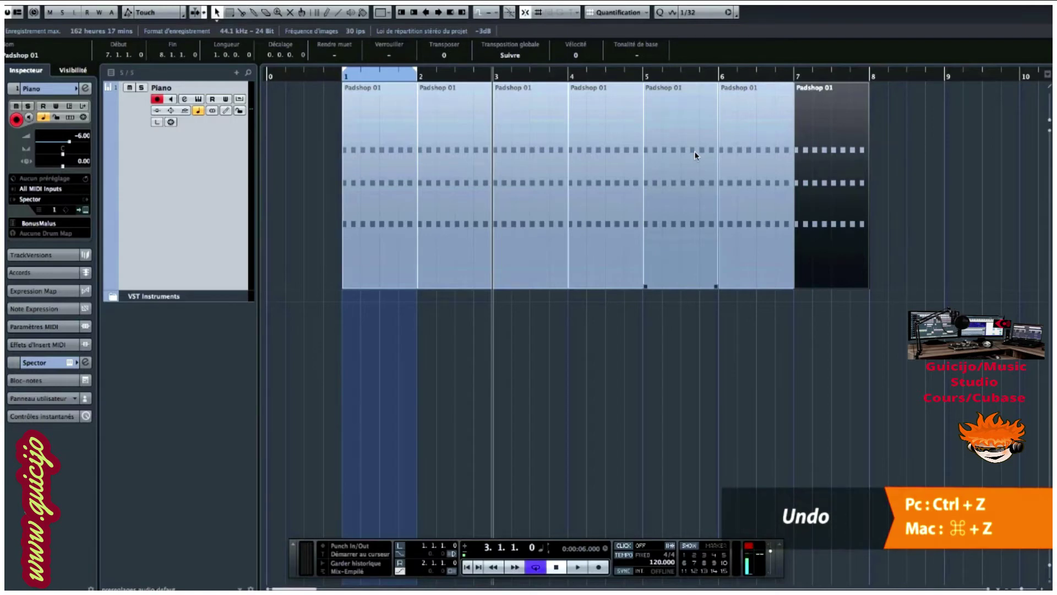
key(ctrl+z)
key(ctrl+z)
key(ctrl+z)
key(ctrl+z)
key(ctrl+z)
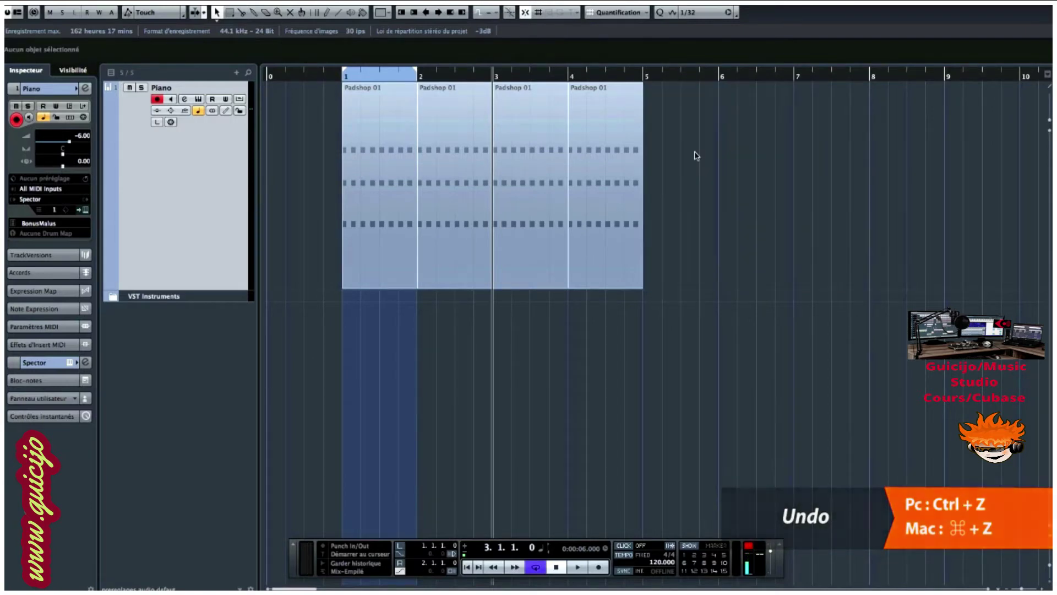
key(ctrl+z)
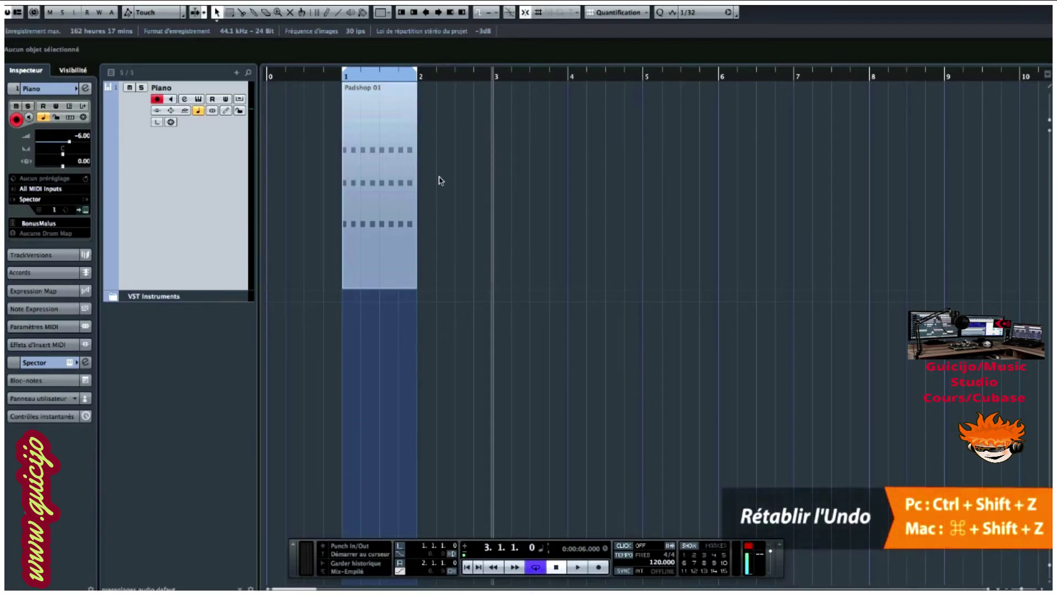
key(ctrl+shift+z)
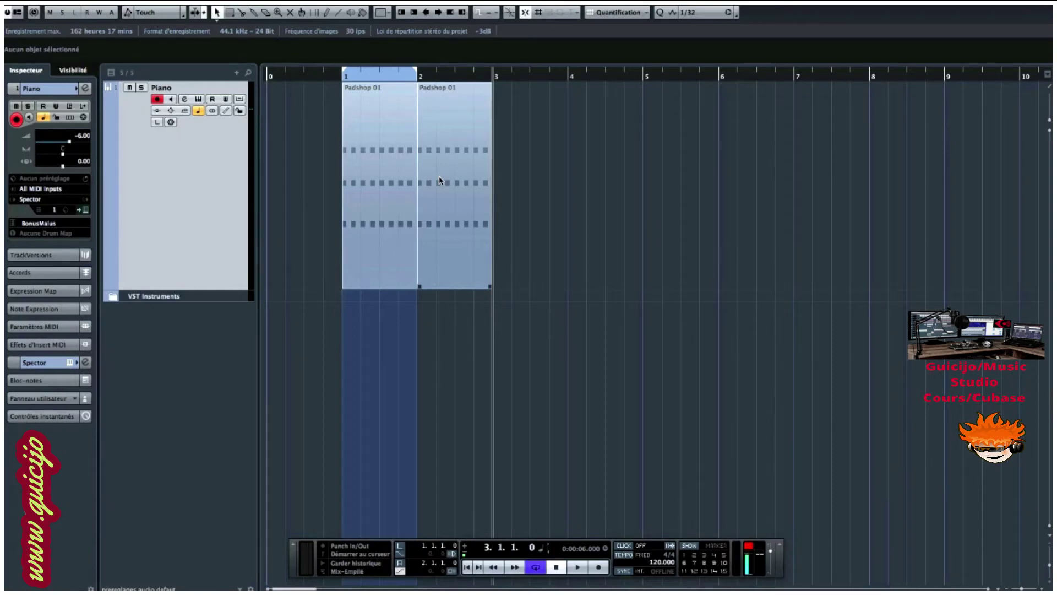
Step: Delete the copied part in bar 2 and undo that deletion
click(440, 181)
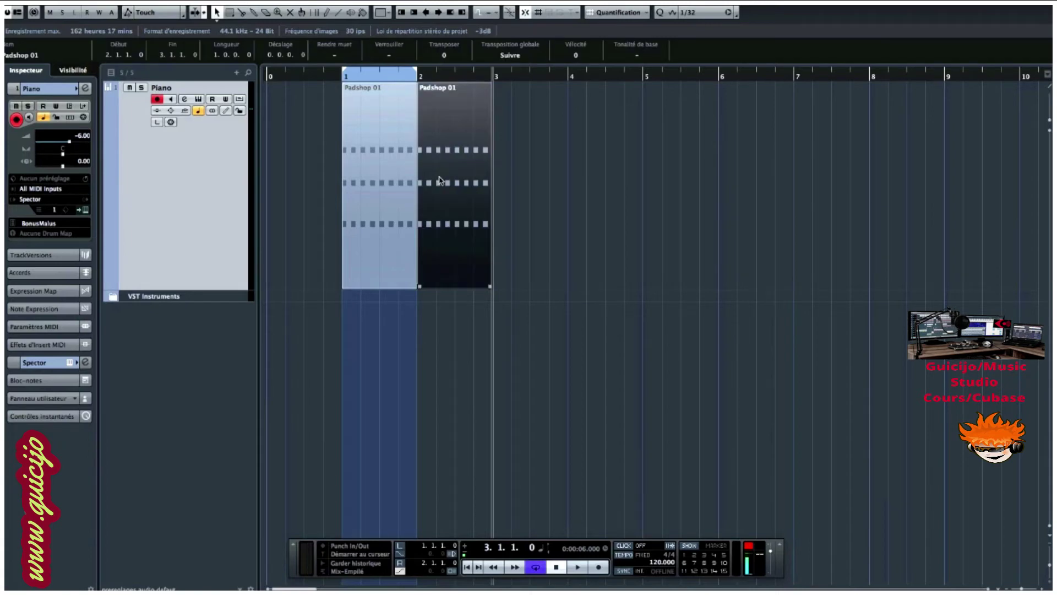
key(Delete)
key(ctrl+z)
Step: Erase the copied part in bar 2 with the Erase tool and return to the selection tool
right_click(510, 155)
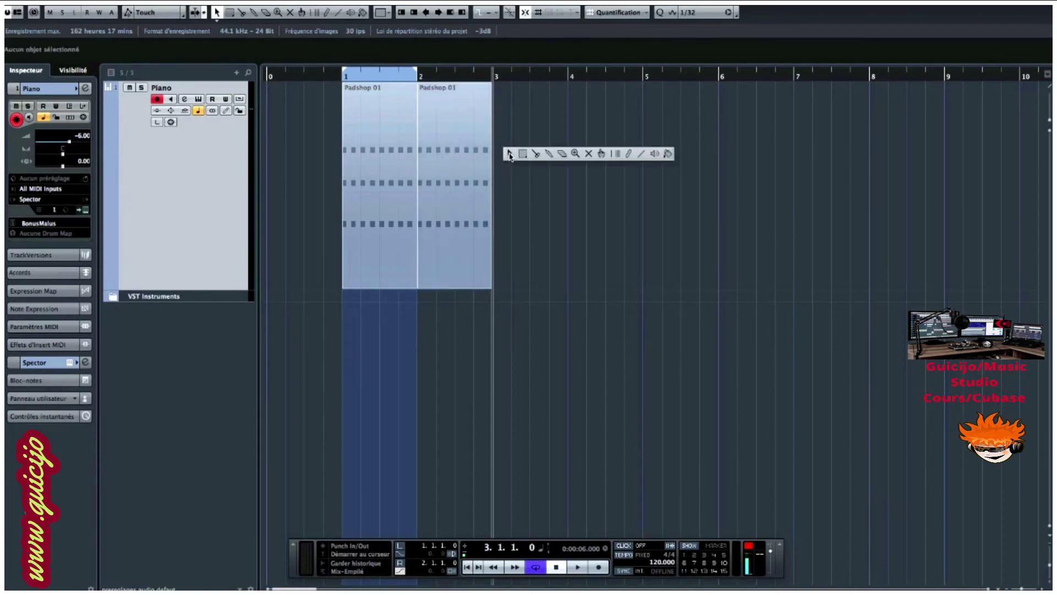
click(561, 156)
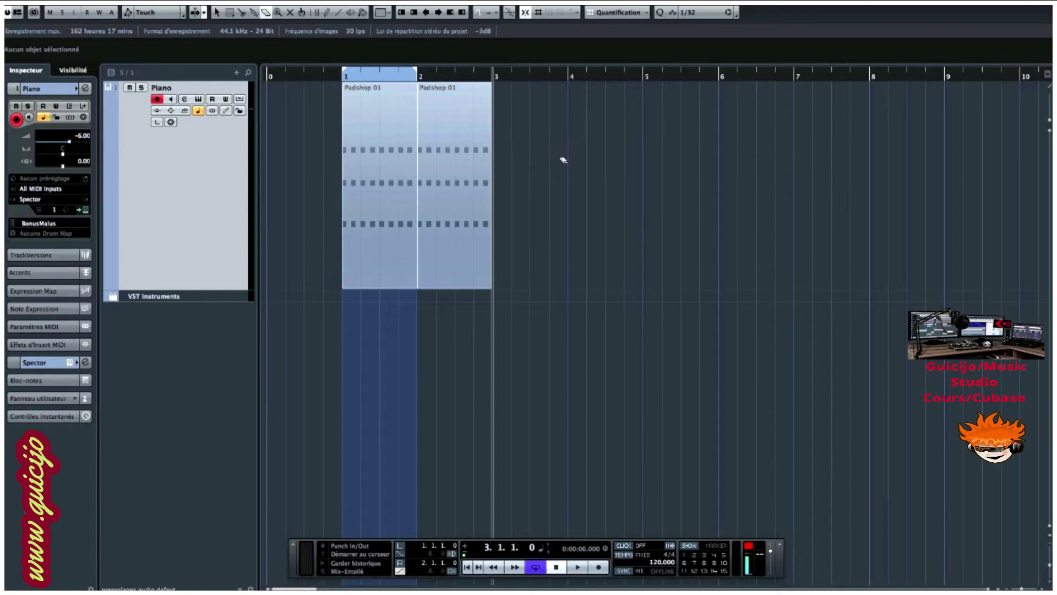
click(462, 163)
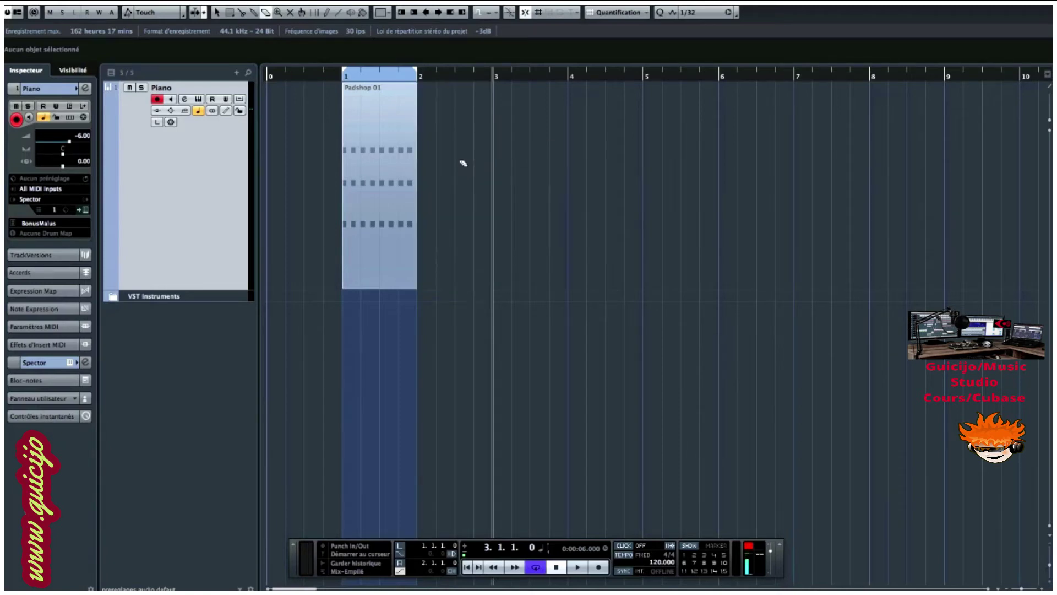
key(1)
Step: Cut the Padshop 01 part in bar 1 into several pieces with the Split tool, including a cut at 1.2.2.0
right_click(449, 175)
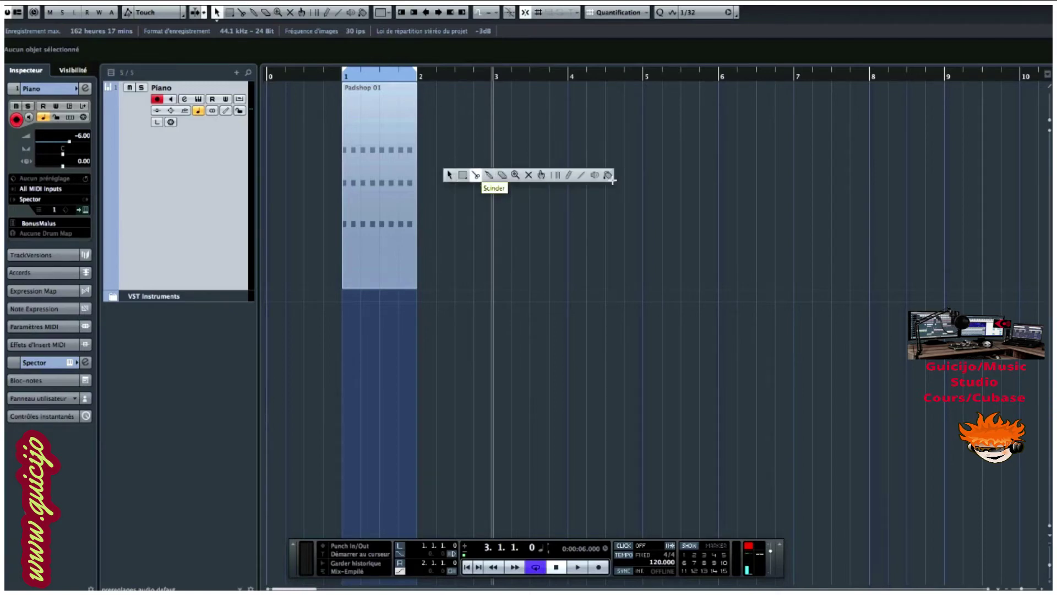
click(476, 175)
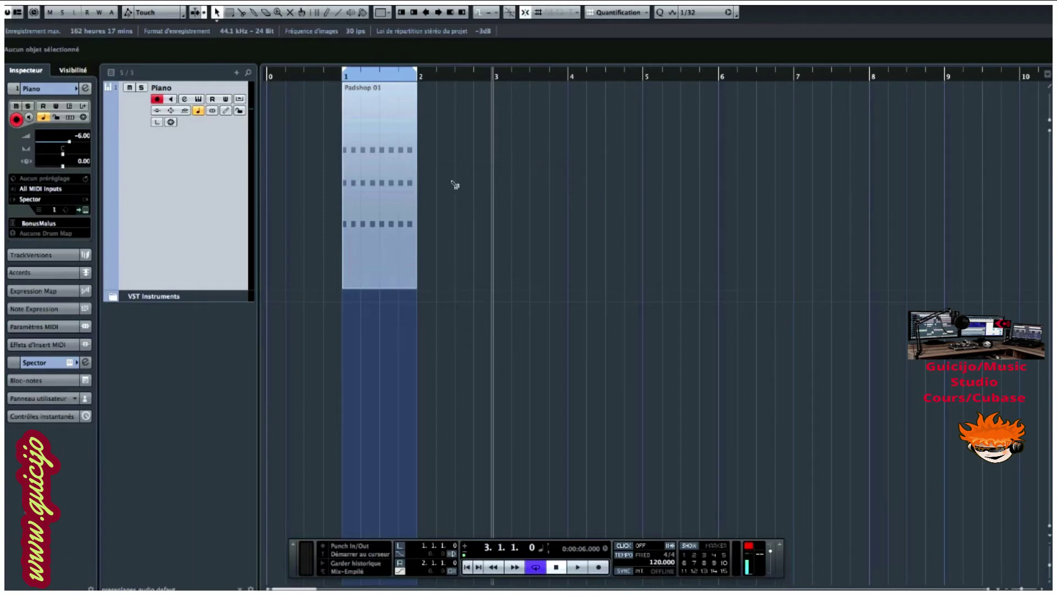
click(382, 185)
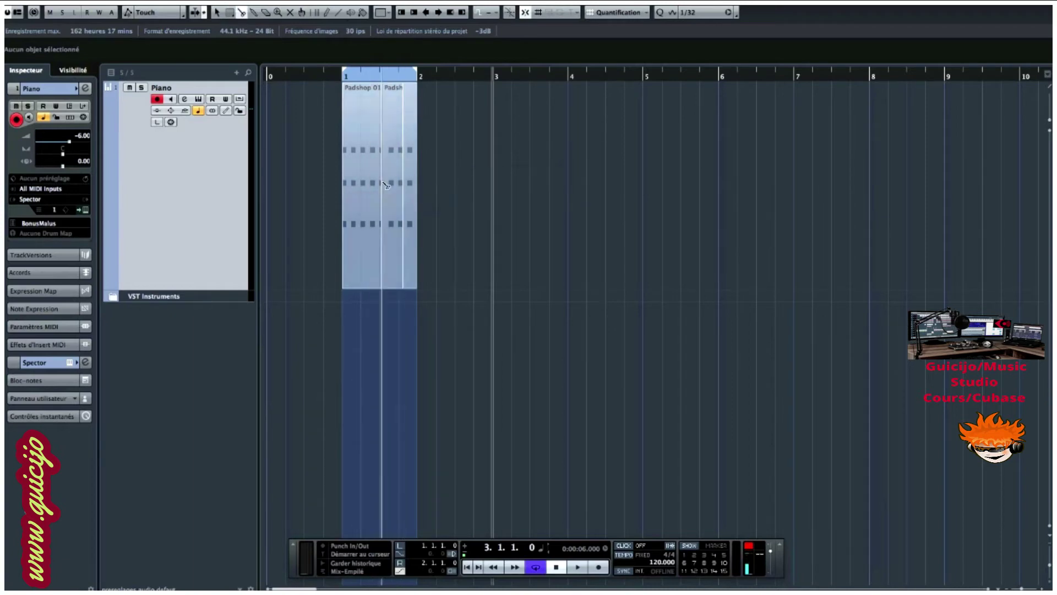
click(356, 182)
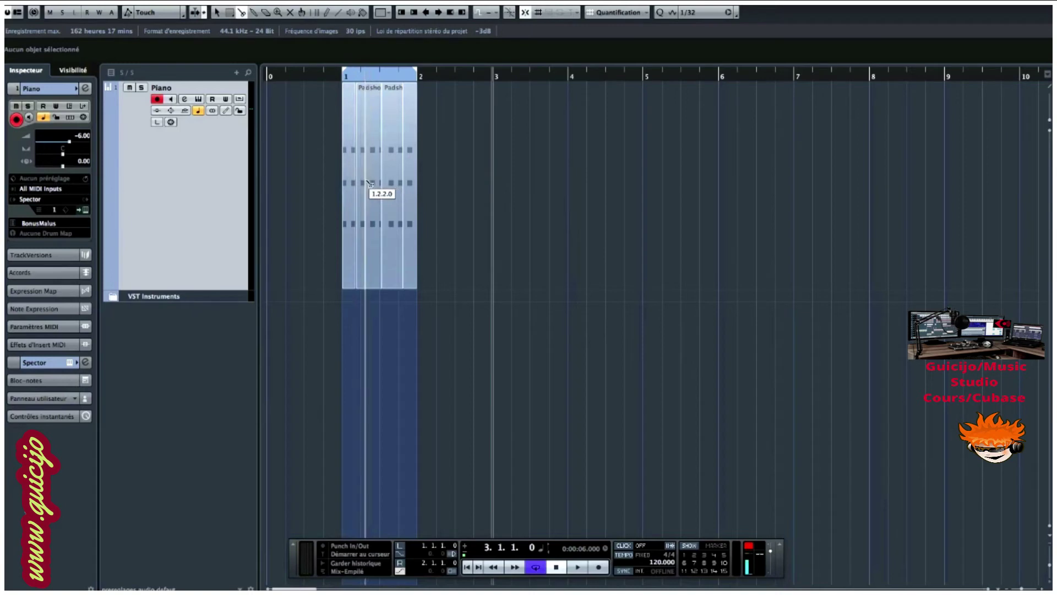
click(366, 182)
Step: Split the bar 1 pieces further at 1.1.2.0, 1.2.1.0 and 1.3.4.60, and return to the selection tool
key(h)
key(h)
key(h)
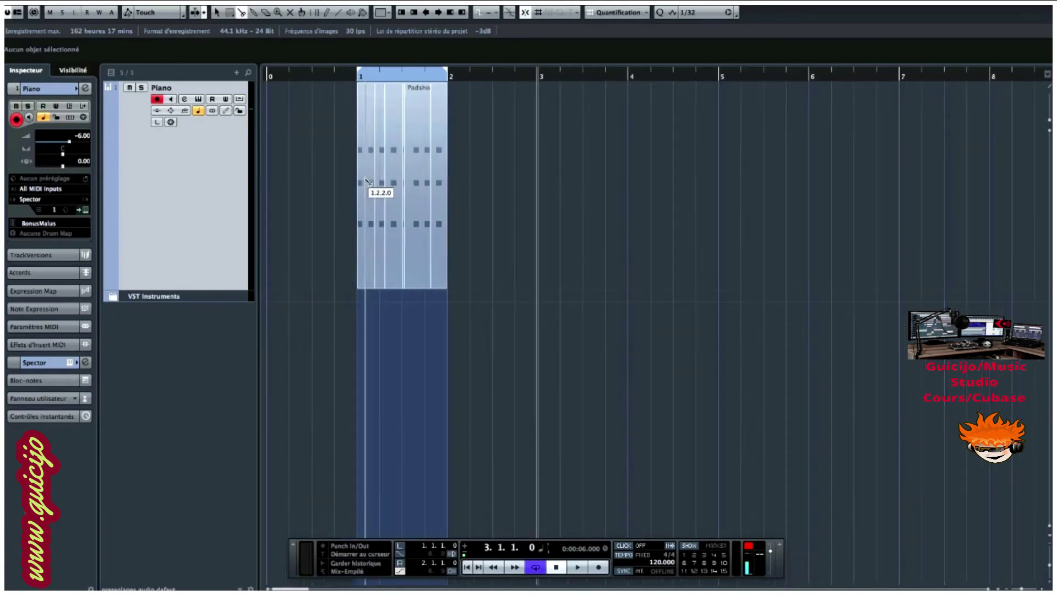
scroll(570, 173, left, 5)
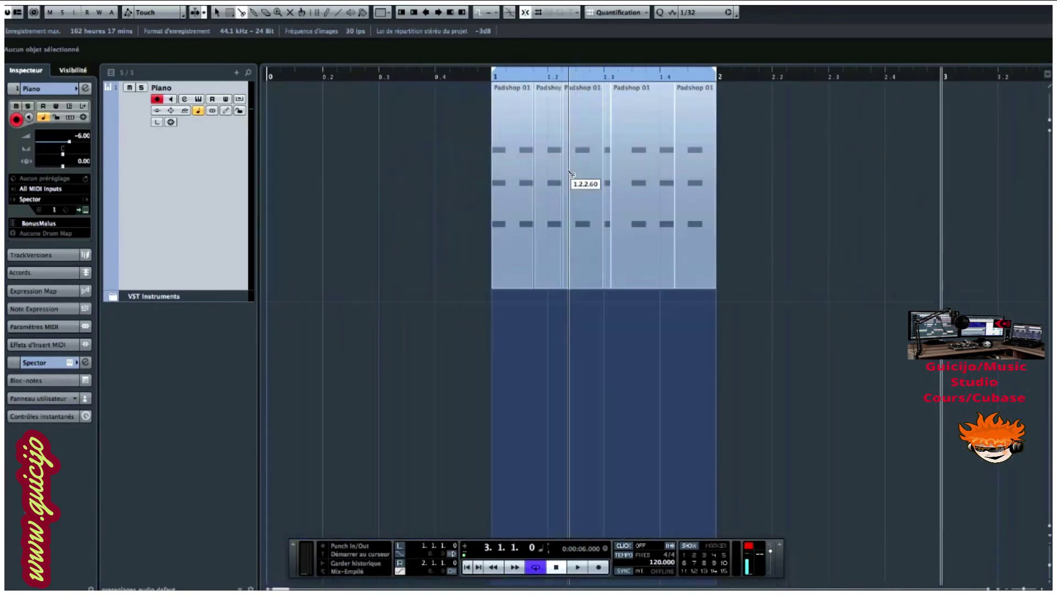
click(506, 182)
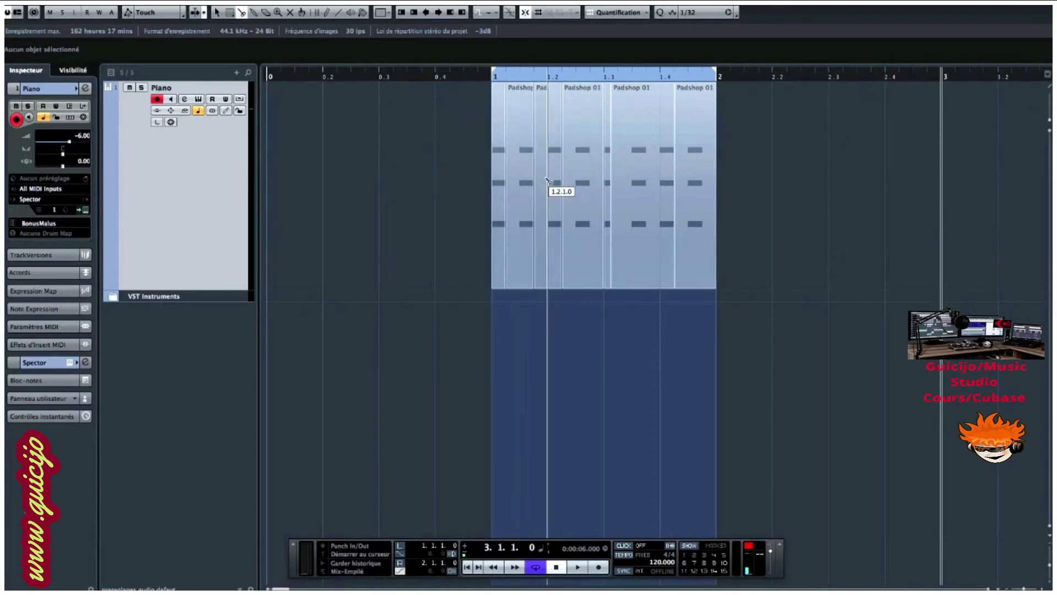
click(653, 181)
right_click(781, 183)
click(781, 183)
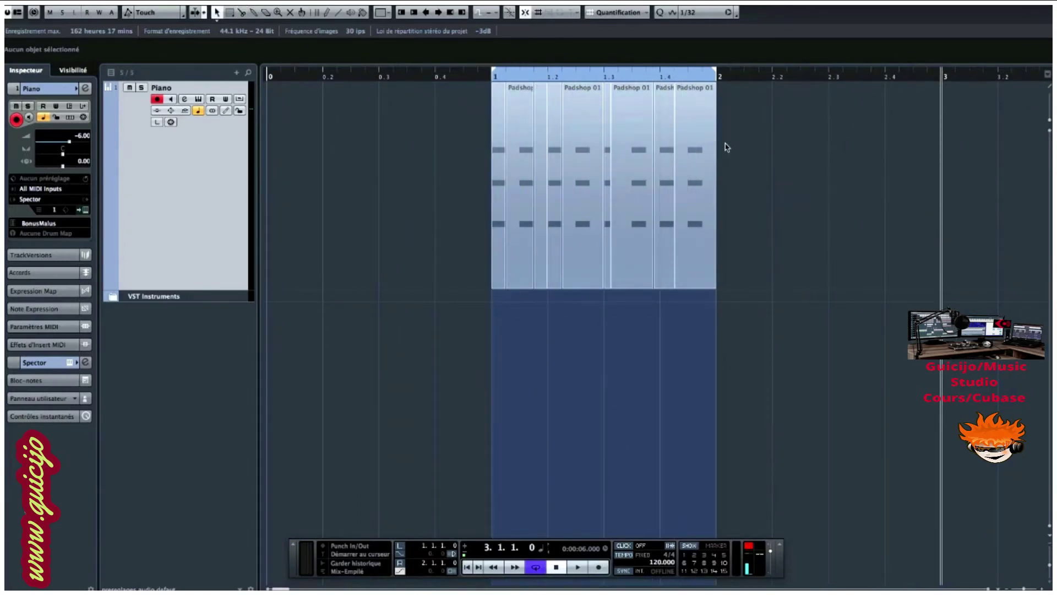
Step: Select the split pieces individually, from the end of bar 1 back to its start, to check the cuts
drag(807, 122, 695, 150)
click(657, 141)
click(634, 142)
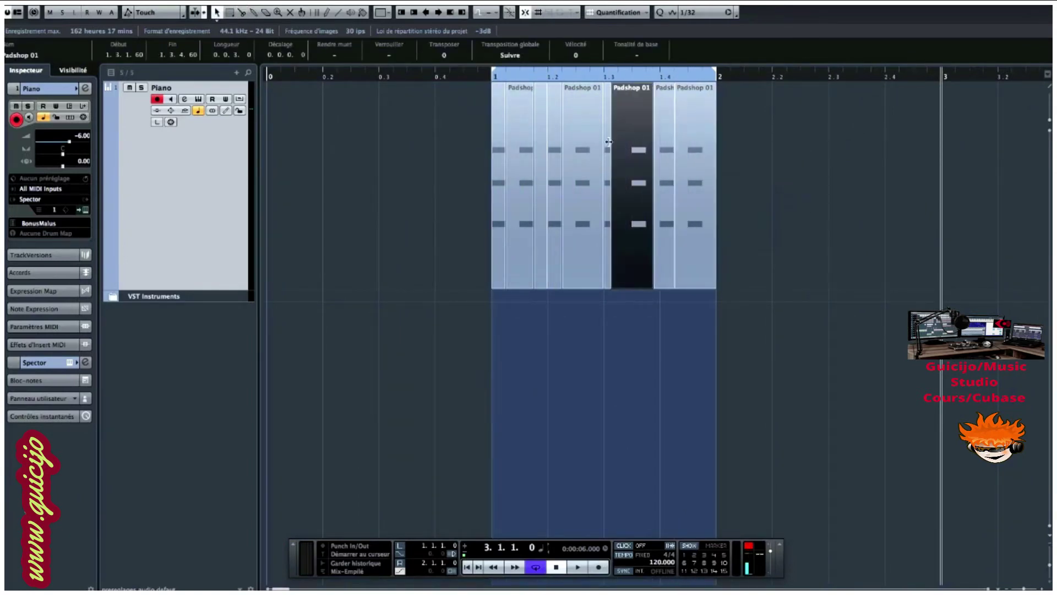
click(608, 141)
click(584, 141)
click(555, 142)
click(541, 144)
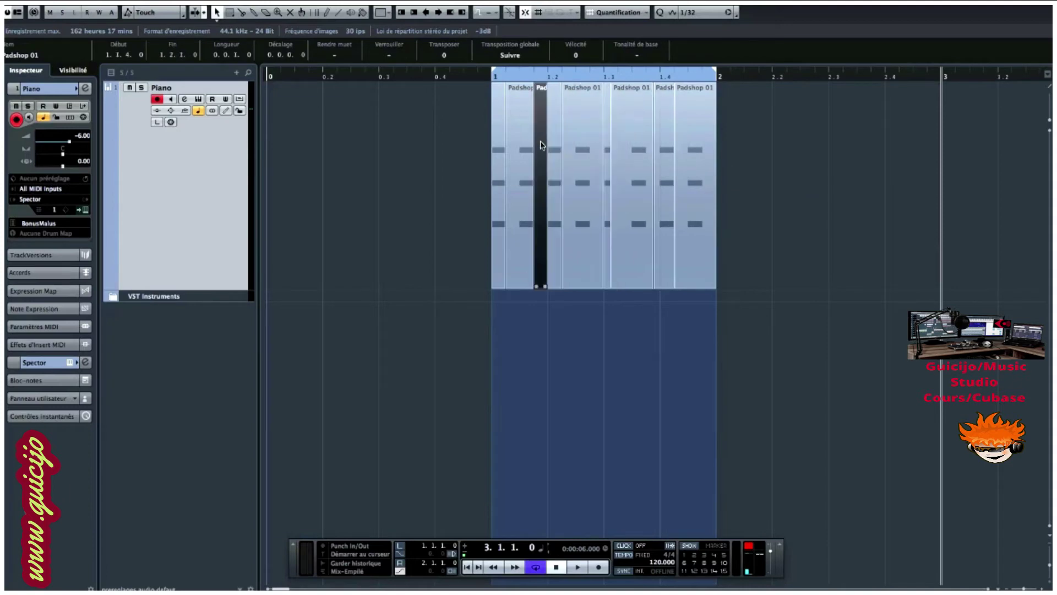
click(520, 147)
click(499, 150)
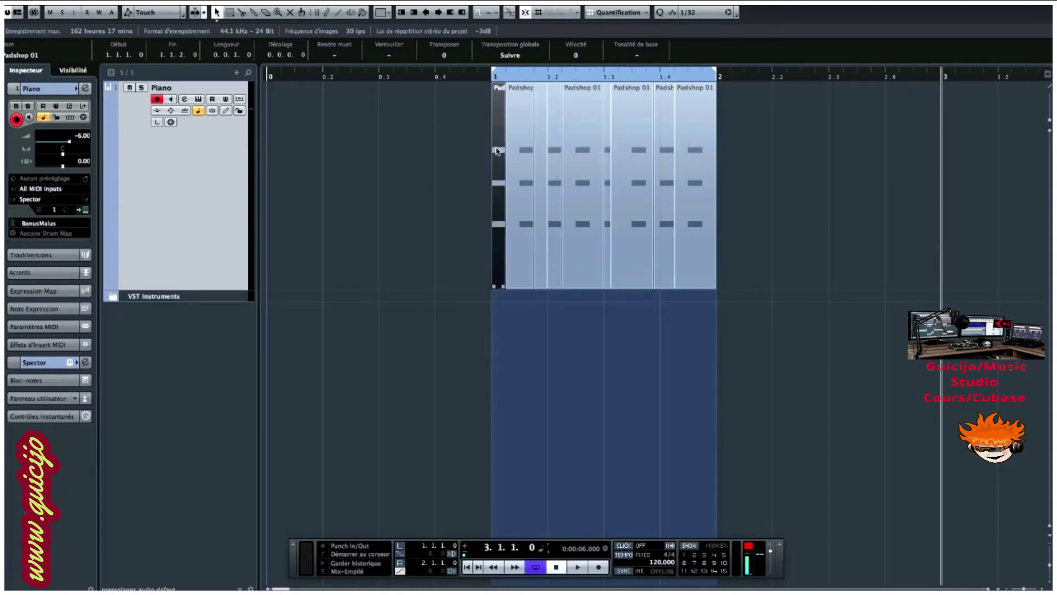
Step: Select all split pieces in bar 1, glue them into one part with the Glue tool, and undo the gluing
drag(786, 163, 476, 209)
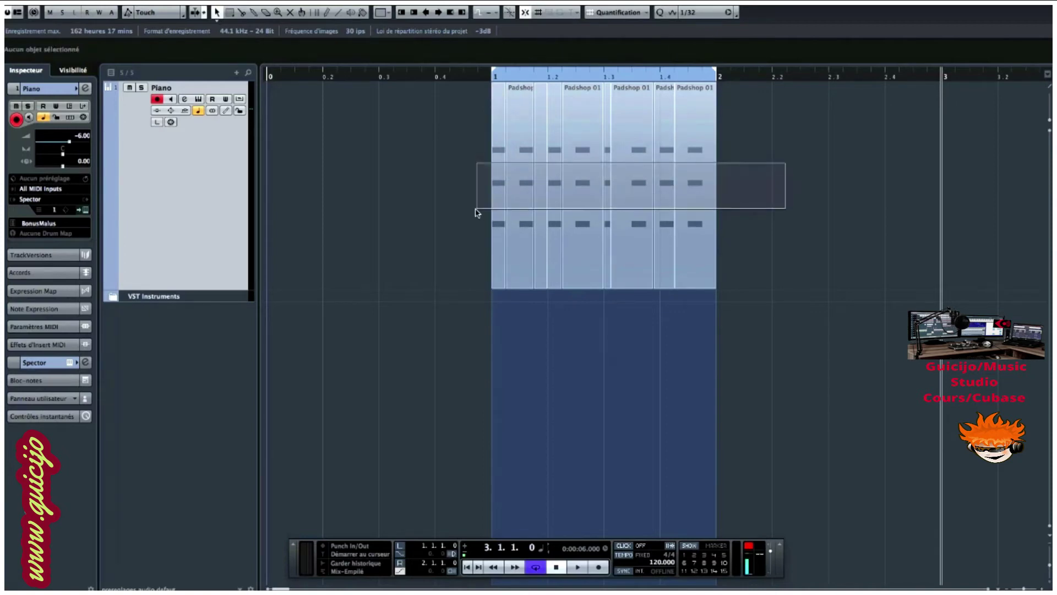
drag(475, 209, 476, 210)
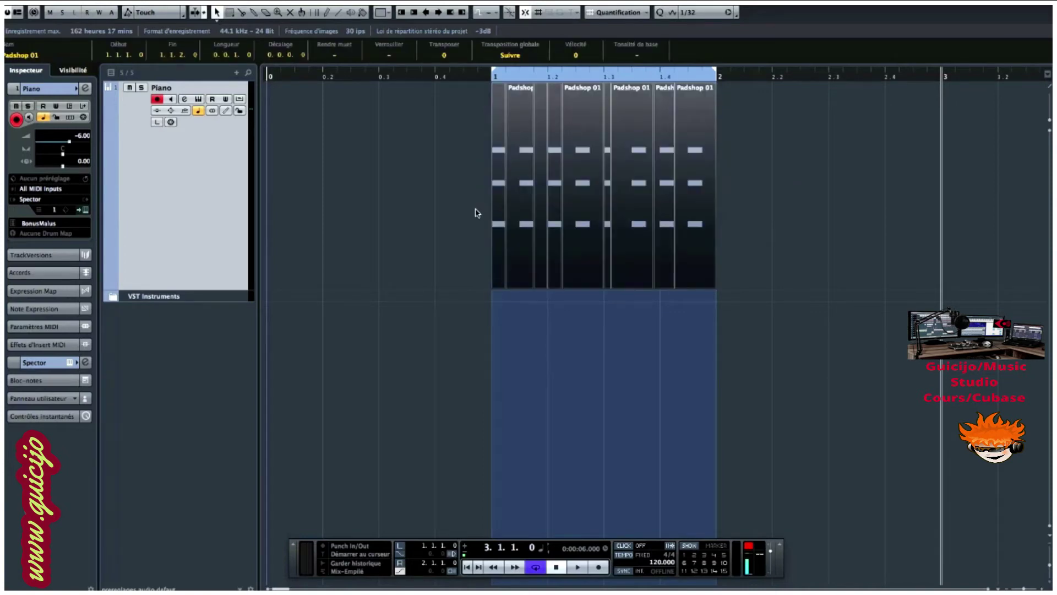
right_click(477, 213)
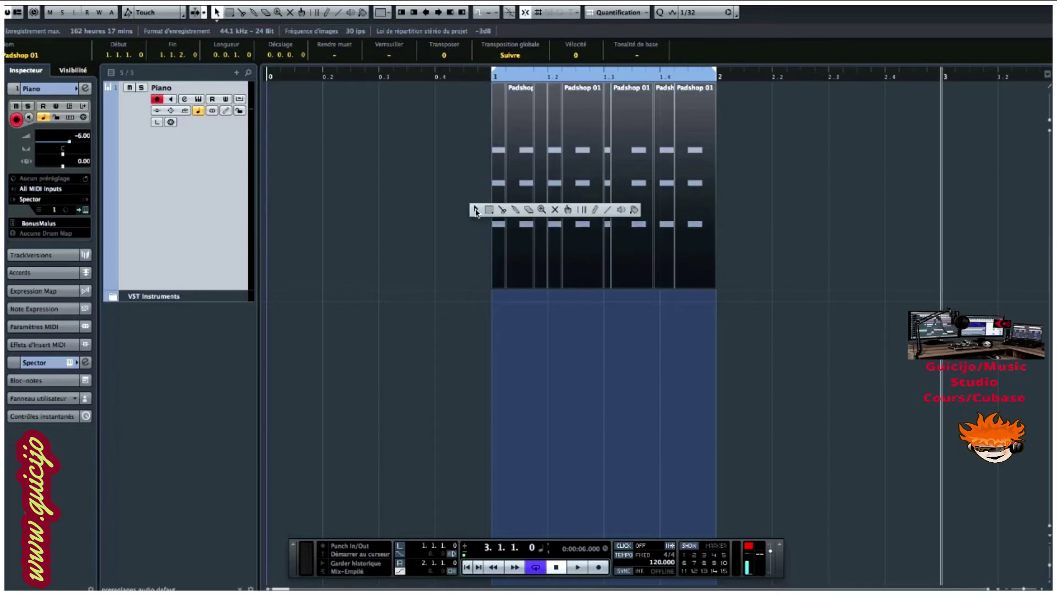
click(515, 212)
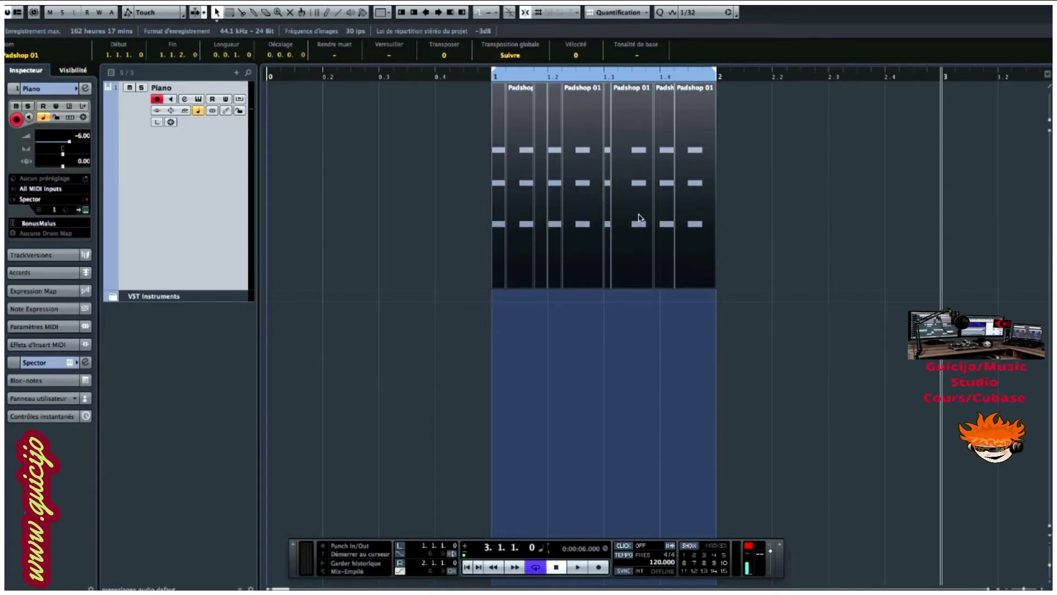
right_click(613, 216)
click(649, 216)
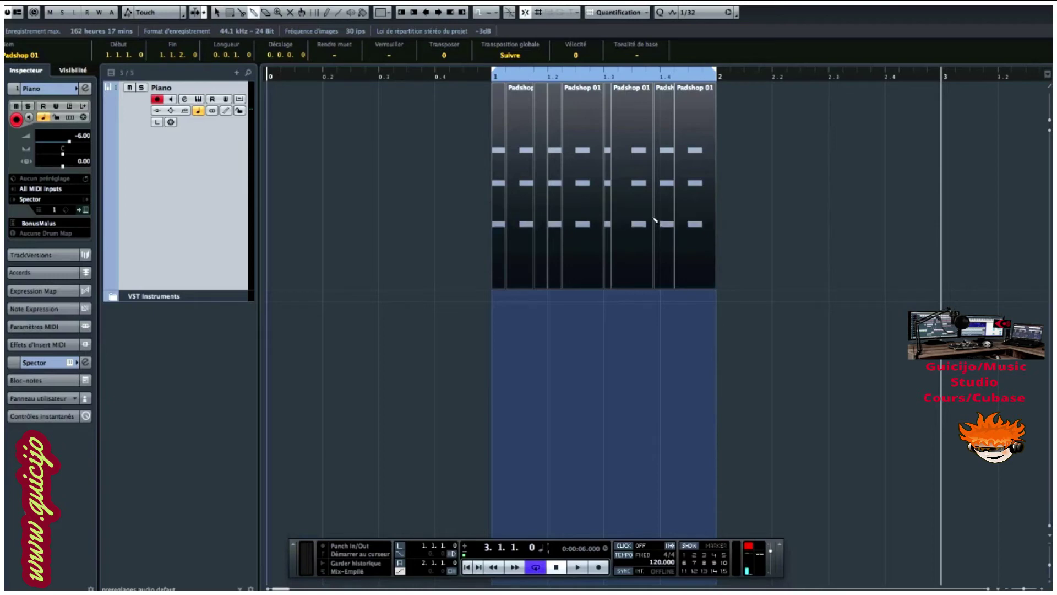
click(578, 219)
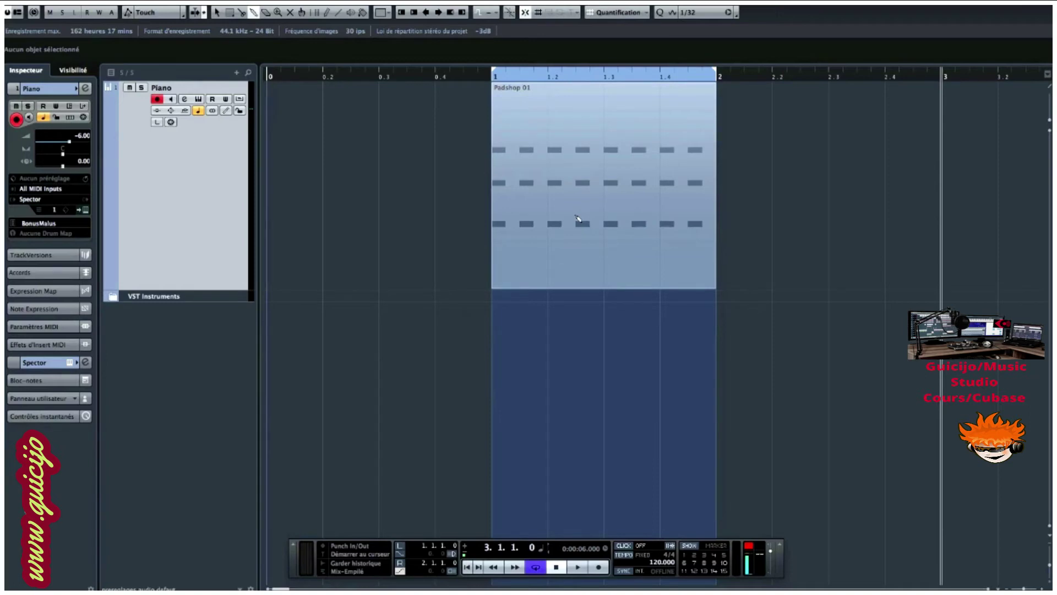
key(ctrl+z)
Step: Select the last three pieces of bar 1, from 1.3.1.60 onwards, and glue them together with the Glue tool
right_click(728, 204)
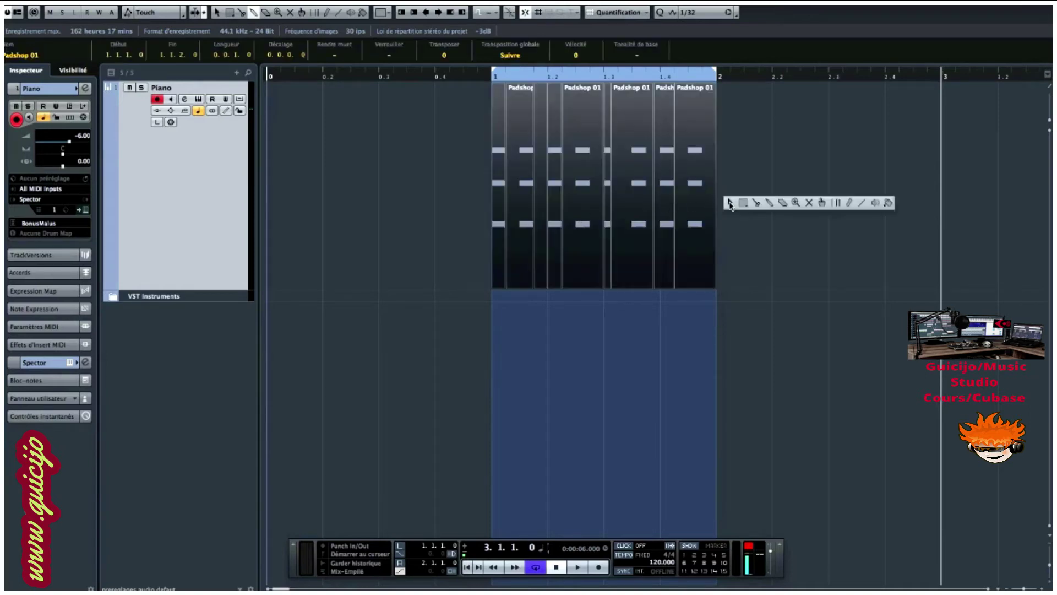
click(730, 205)
click(756, 205)
drag(756, 205, 646, 237)
right_click(659, 223)
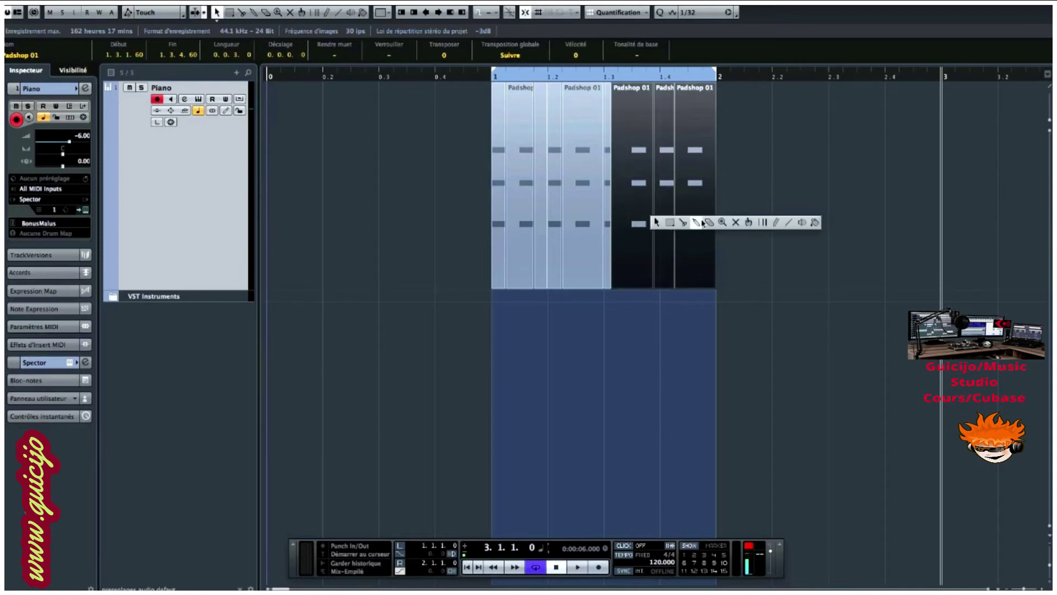
click(702, 224)
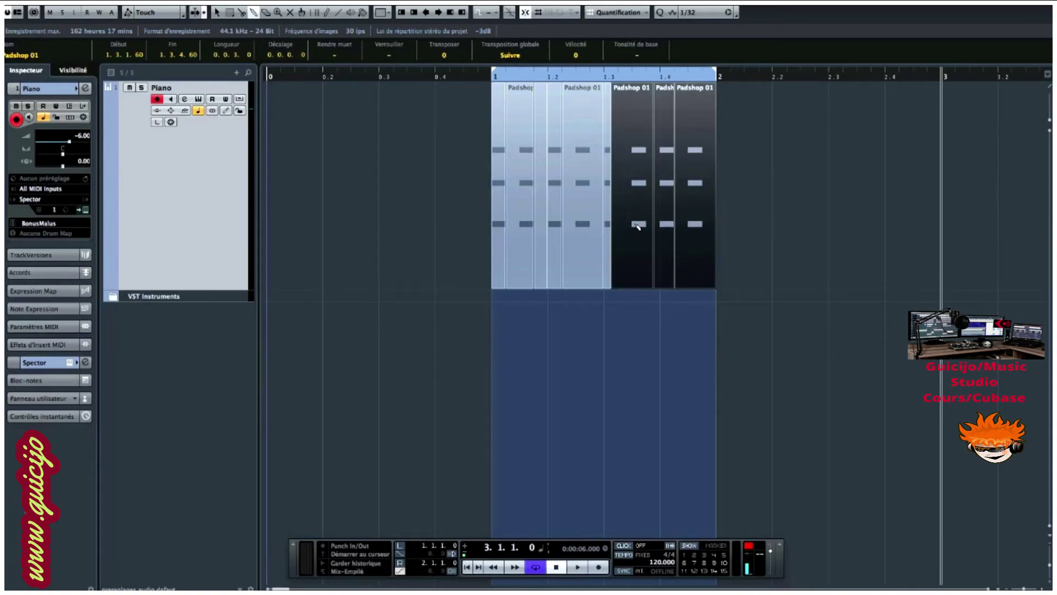
click(638, 226)
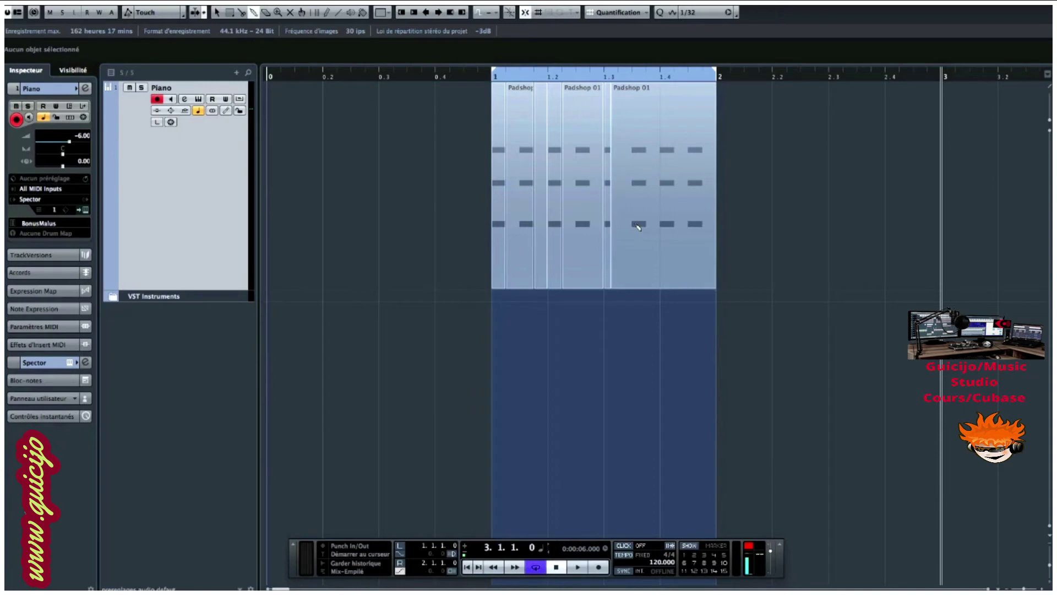
Step: Glue the remaining bar 1 pieces one after another into a single Padshop 01 part, and return to the selection tool
click(526, 199)
click(526, 198)
click(525, 198)
click(523, 198)
click(522, 198)
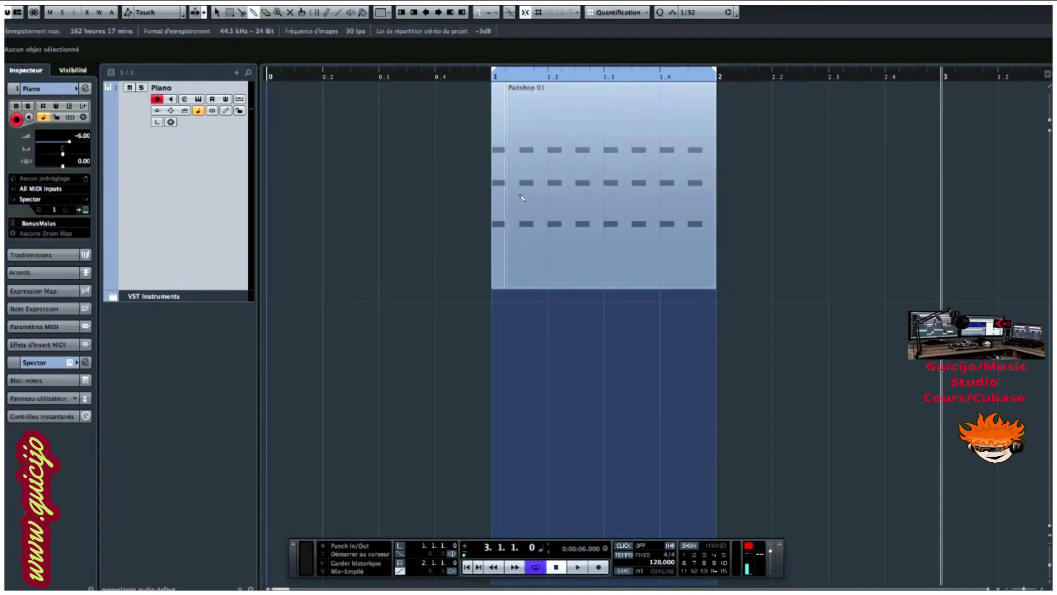
click(502, 198)
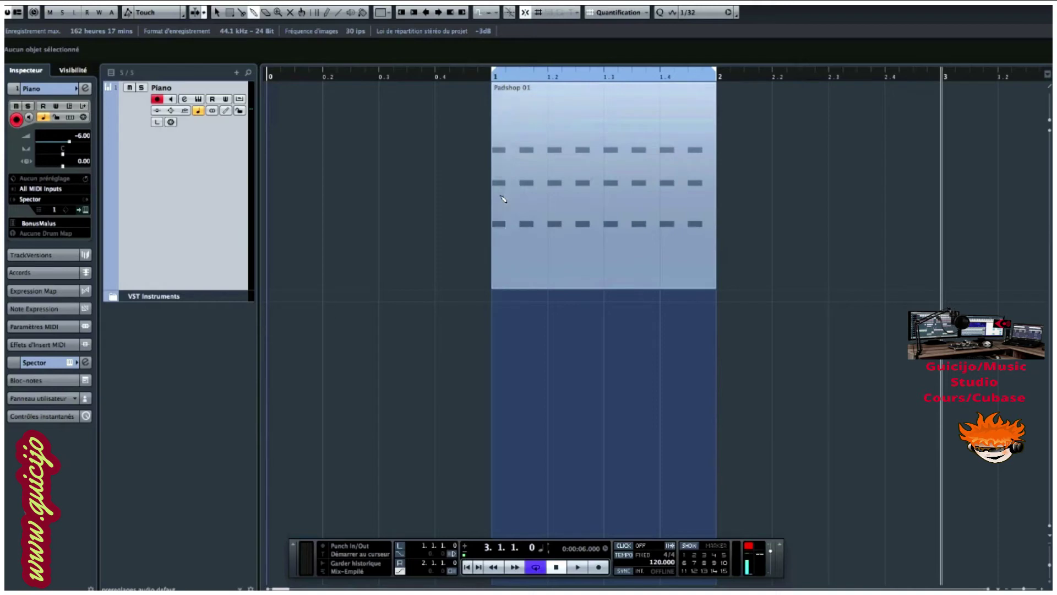
right_click(633, 197)
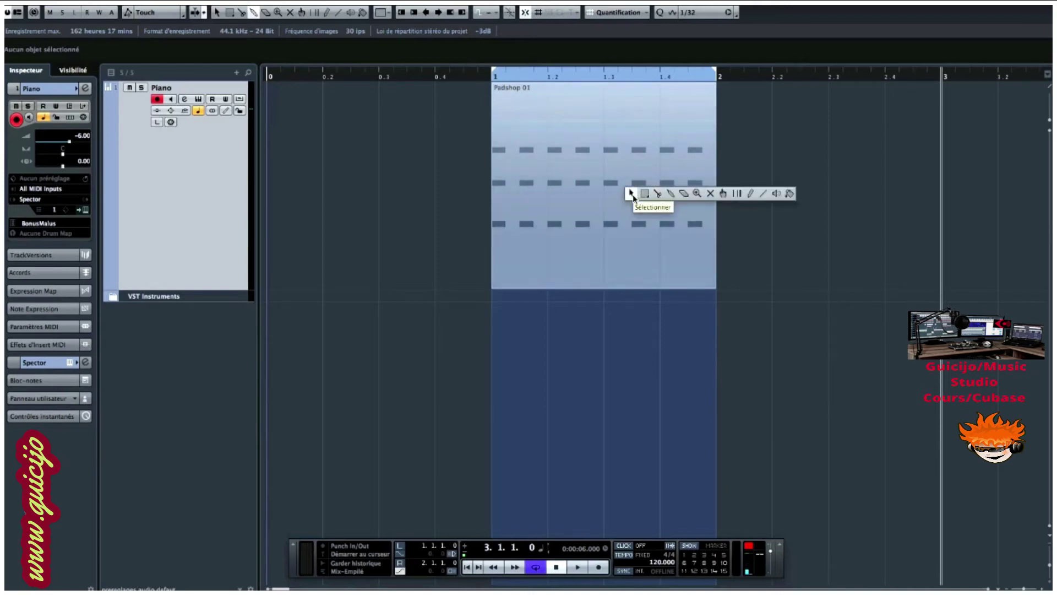
click(633, 195)
Step: Shorten the Padshop 01 part to end at 1.4.1.0, and extend its end back to 2.1.1.0
scroll(633, 194, right, 3)
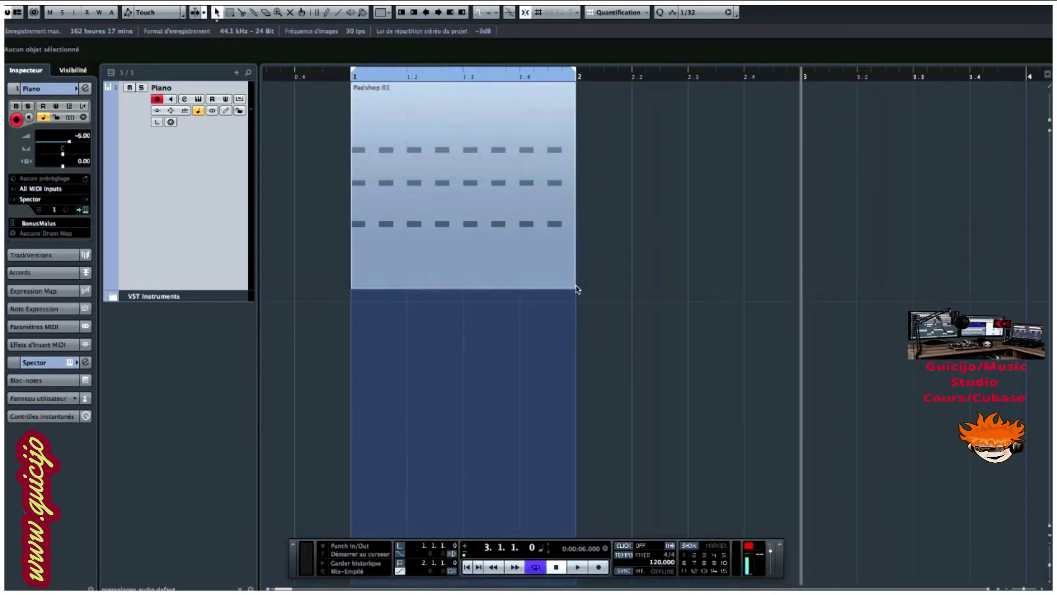
drag(576, 289, 520, 286)
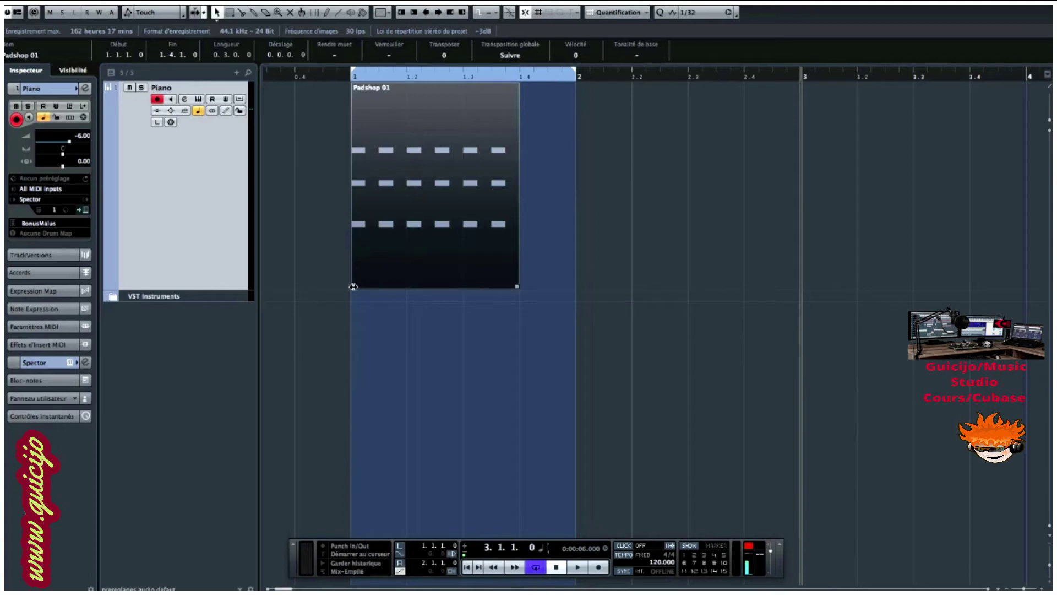
mouse_move(353, 287)
mouse_down()
mouse_move(410, 284)
mouse_move(358, 286)
mouse_up()
drag(518, 287, 568, 287)
drag(571, 287, 575, 286)
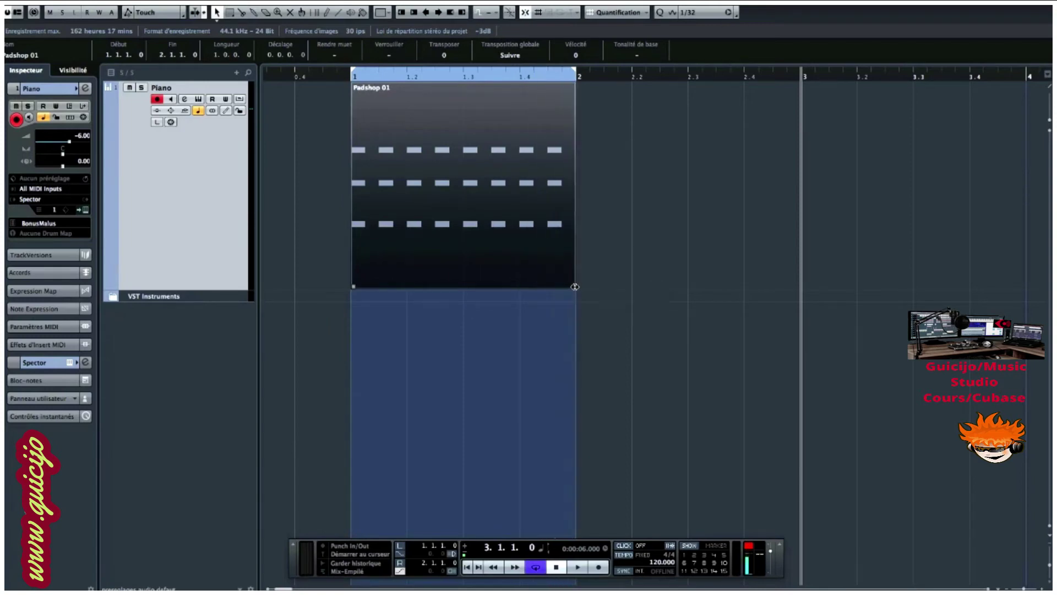
Step: Place the project cursor at 0.4.4.0 and trim the start of the Padshop 01 part to 1.1.1.60
key(h)
scroll(617, 216, left, 5)
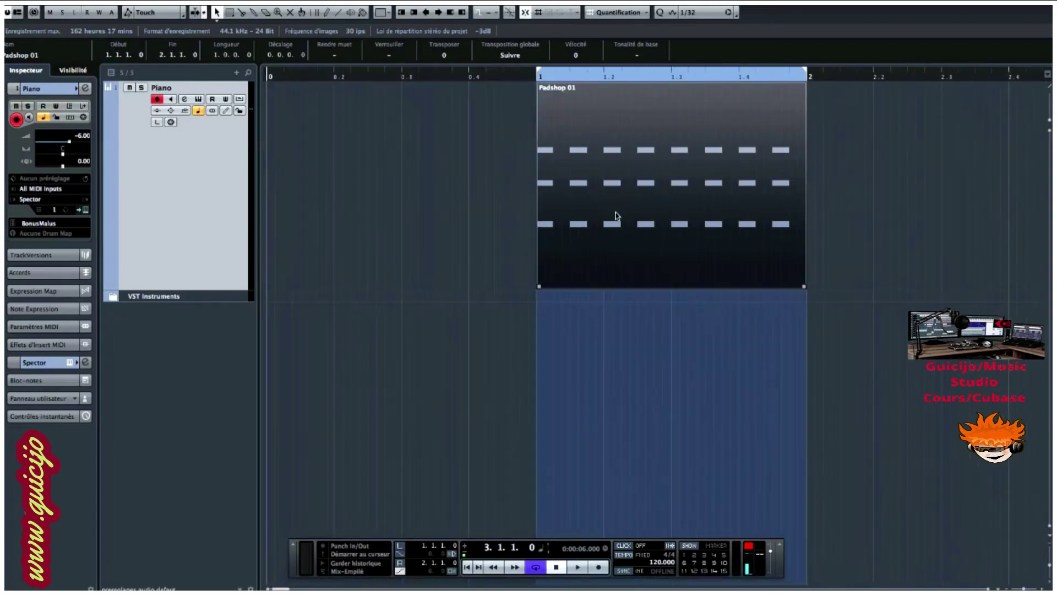
click(519, 76)
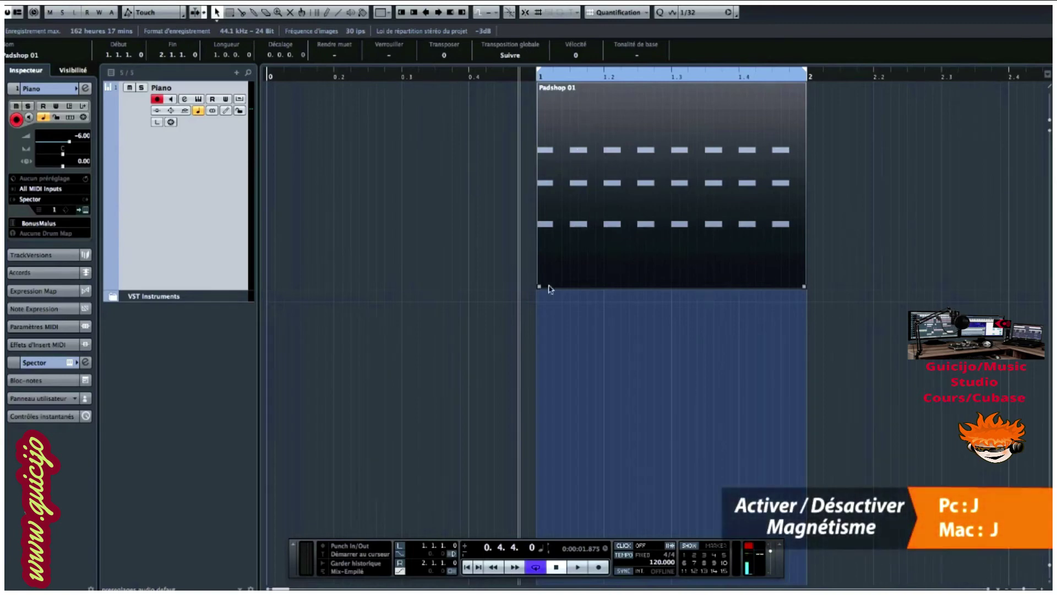
drag(538, 287, 547, 286)
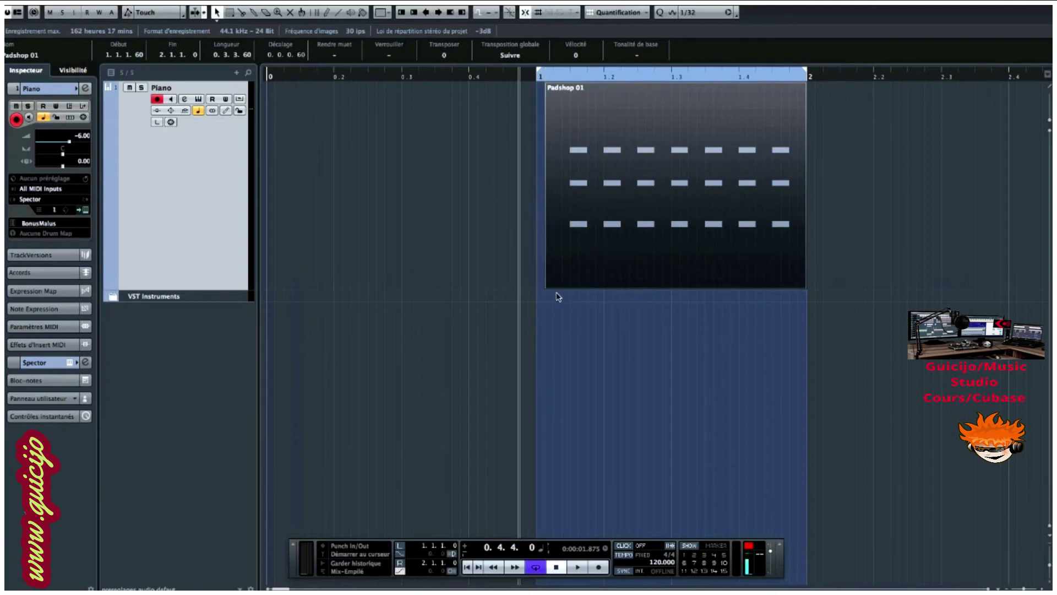
Step: Set the quantize value to 1/8 and extend the part's start back to 1.1.1.0
click(694, 17)
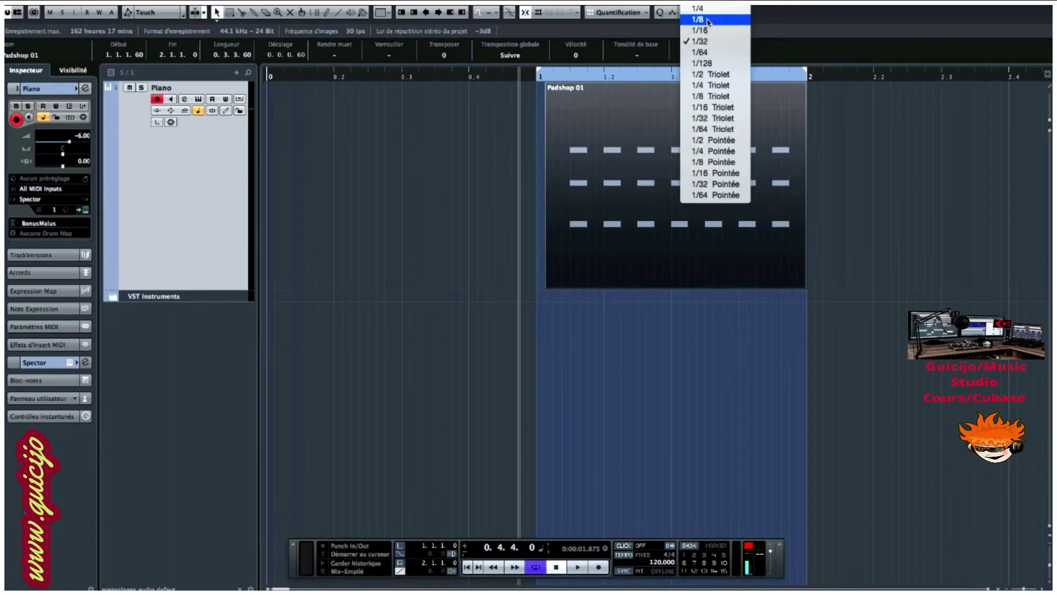
click(709, 21)
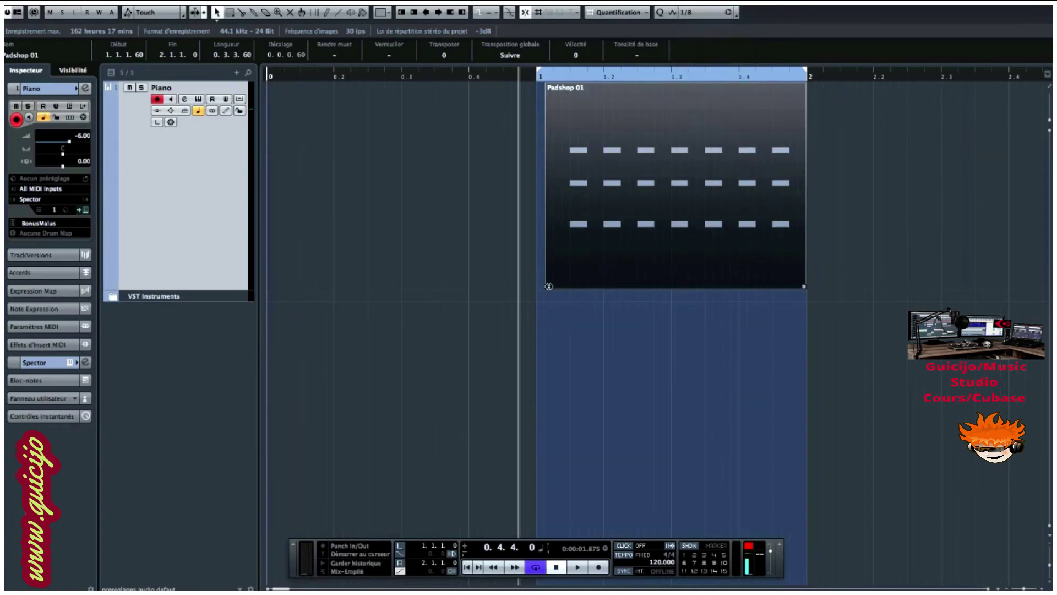
mouse_move(549, 286)
mouse_down()
mouse_move(336, 282)
mouse_move(539, 271)
mouse_up()
Step: Set the quantize value to 1/16 and try resizing the part from its start and end edges on that grid
click(703, 13)
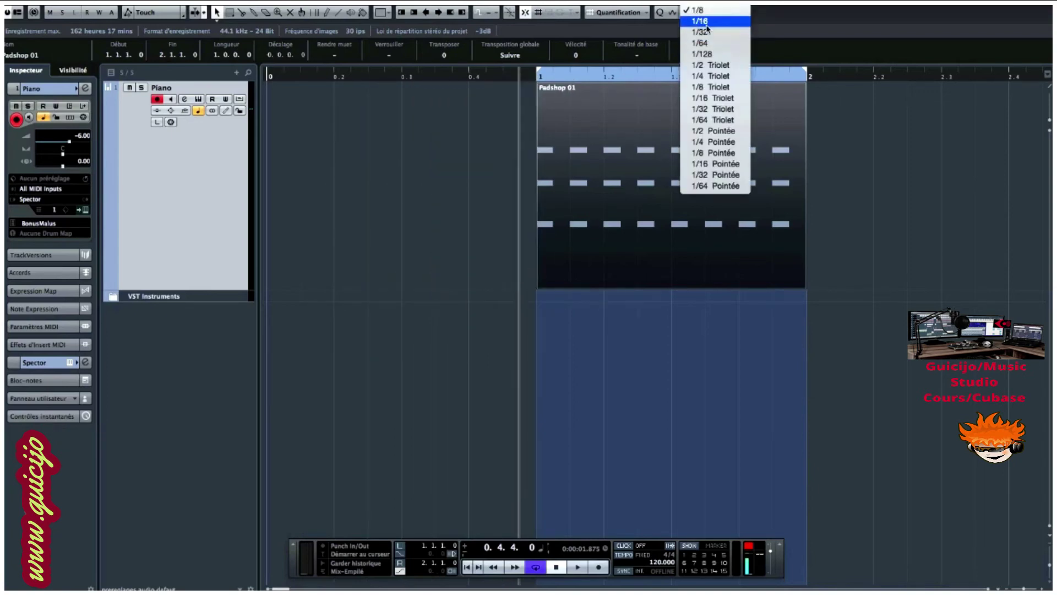
click(696, 12)
mouse_move(540, 288)
mouse_down()
mouse_move(472, 287)
mouse_move(531, 279)
mouse_up()
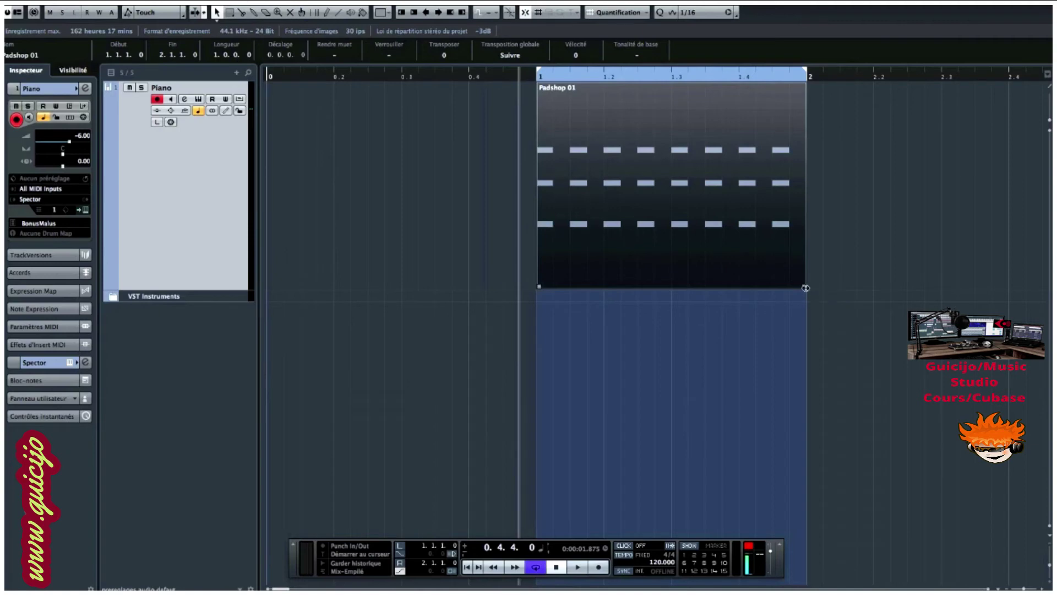
mouse_move(806, 288)
mouse_down()
mouse_move(863, 285)
mouse_move(805, 285)
mouse_up()
Step: With snapping off, trim the part's start to 1.2.1.6, shorten its end, and undo both changes
drag(540, 286, 606, 283)
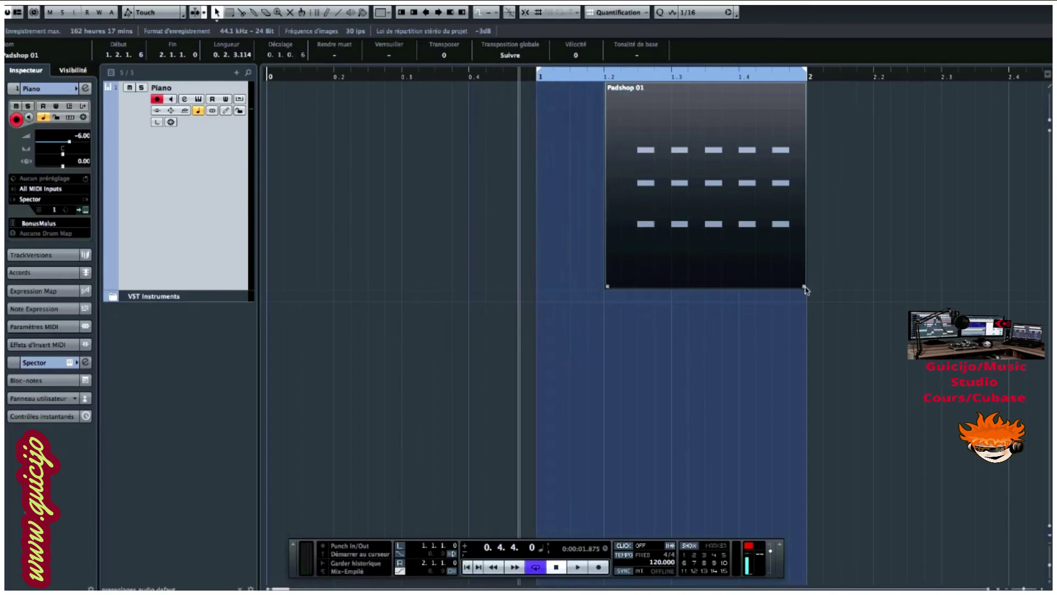
drag(801, 287, 723, 288)
key(ctrl+z)
key(ctrl+z)
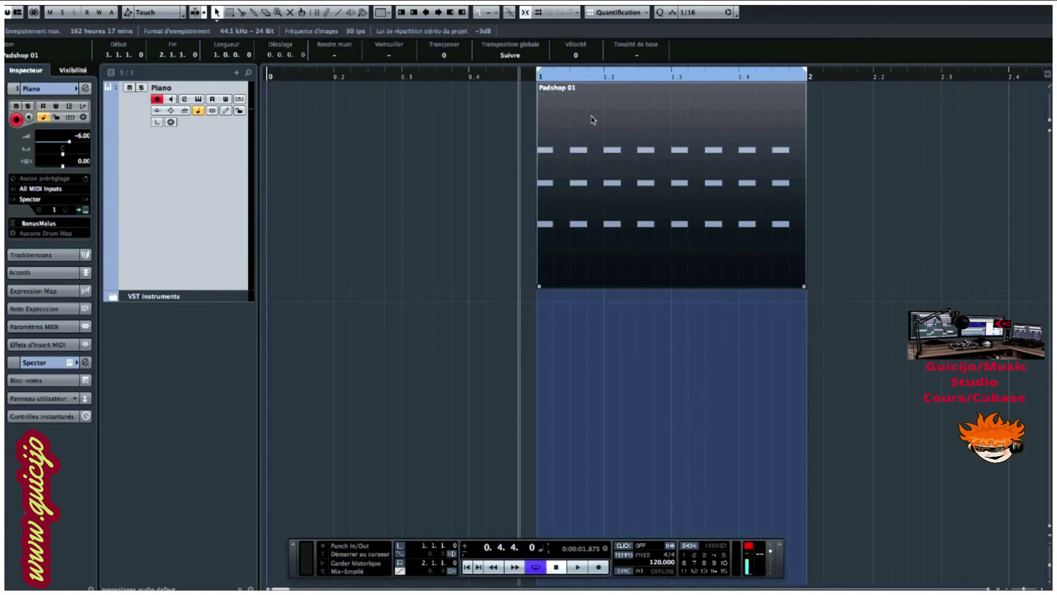
Step: Move the Padshop 01 part to 1.2.2.0 on the 1/16 grid, and move it back to 1.1.1.0
drag(593, 119, 670, 124)
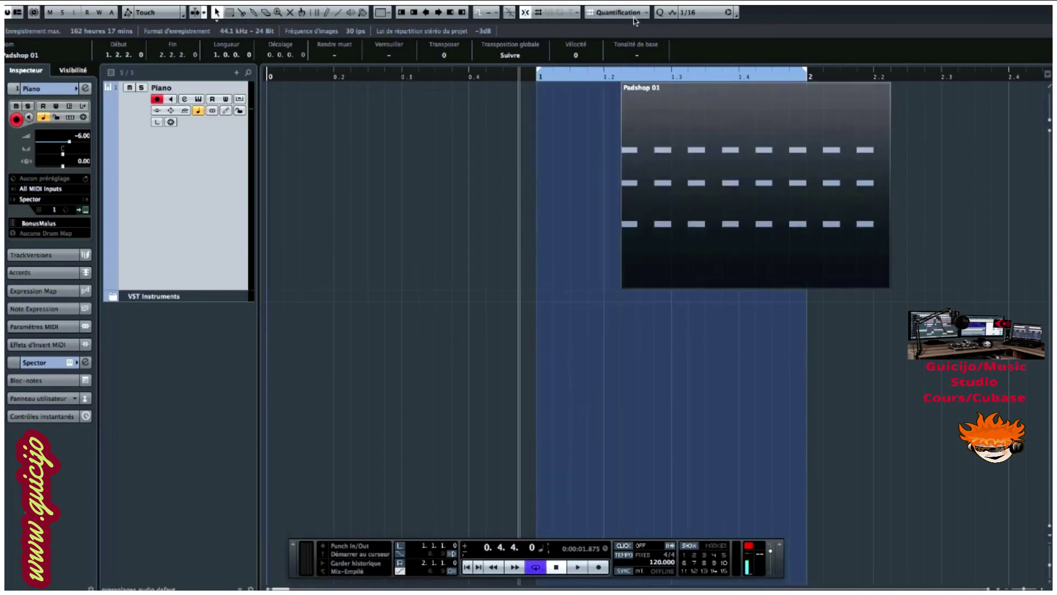
click(693, 13)
click(698, 11)
drag(676, 130, 587, 138)
Step: Try moving the part with the quantize value set to 1/8, and again with it set to 1/32
click(687, 16)
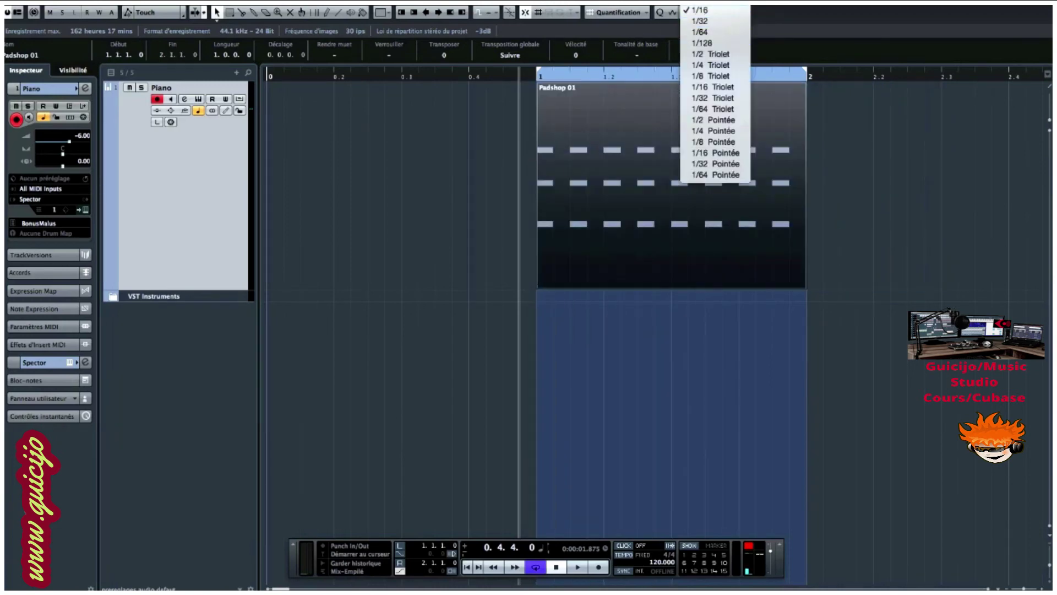
click(700, 20)
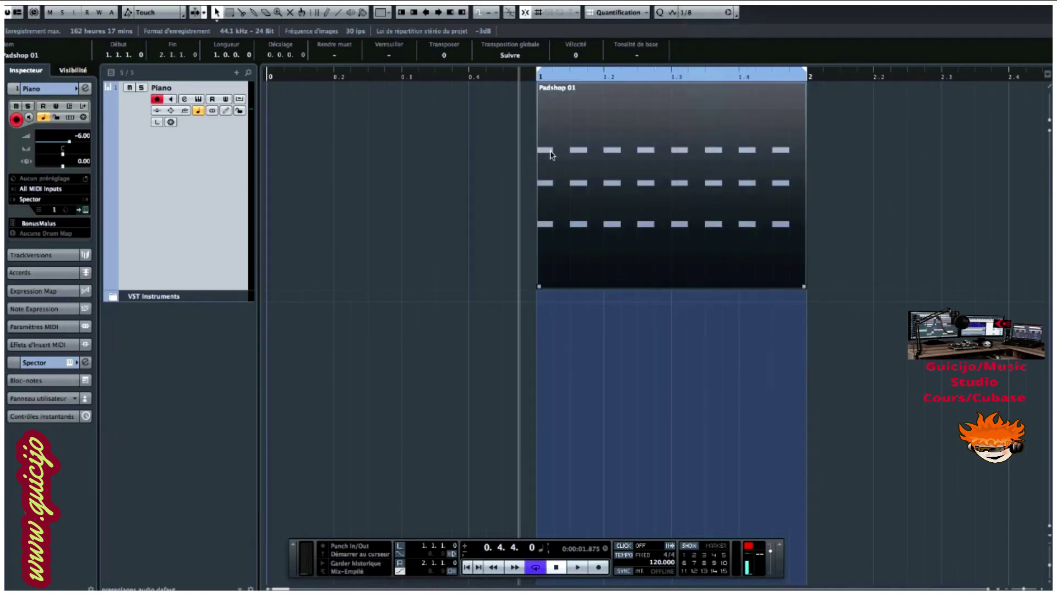
mouse_move(551, 152)
mouse_down()
mouse_move(794, 155)
mouse_move(562, 156)
mouse_up()
click(692, 19)
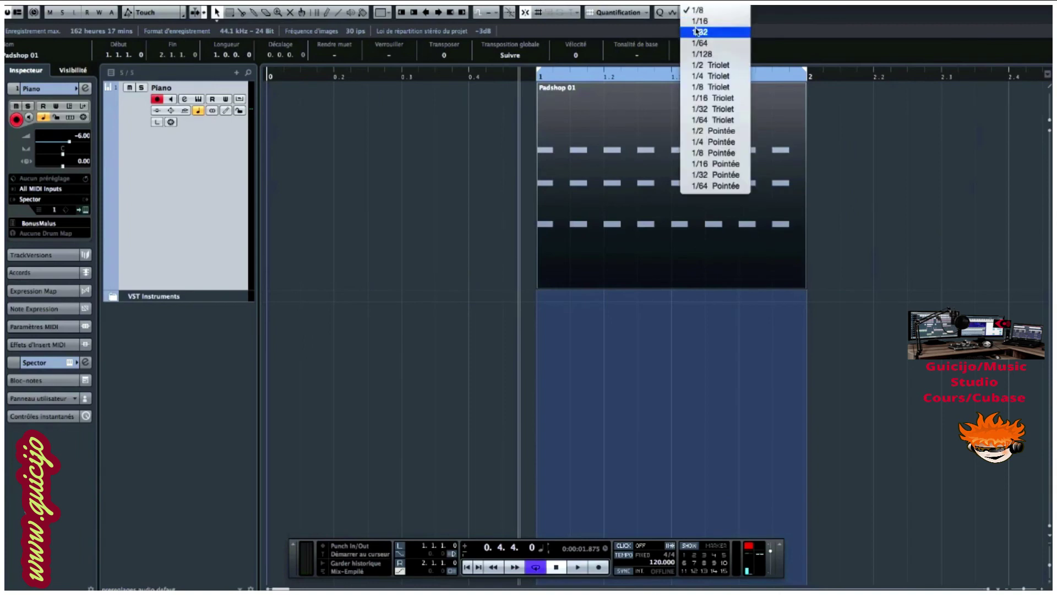
click(700, 32)
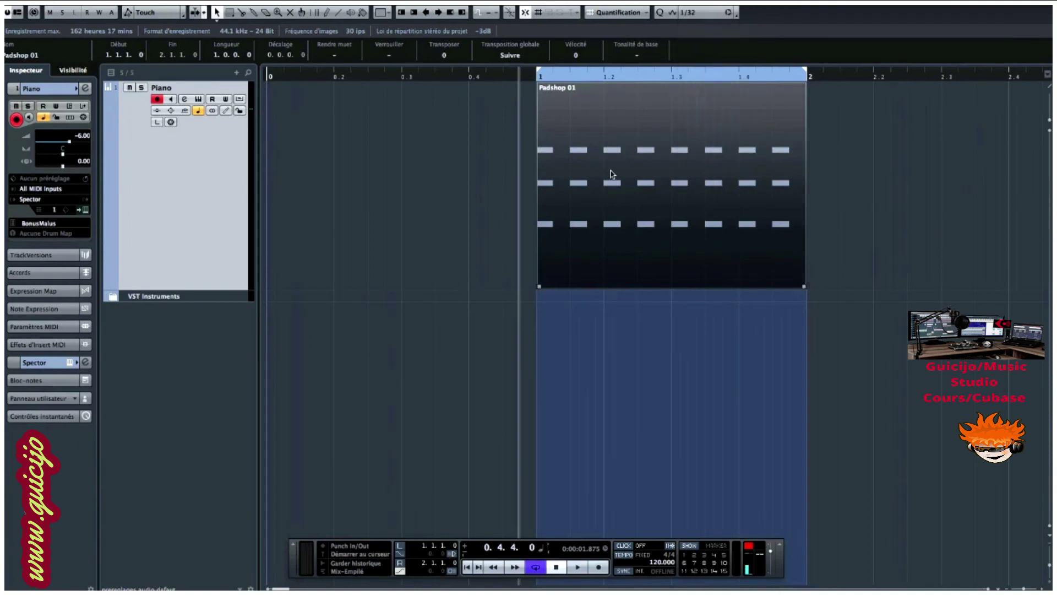
mouse_move(611, 173)
mouse_down()
mouse_move(678, 174)
mouse_move(612, 174)
mouse_up()
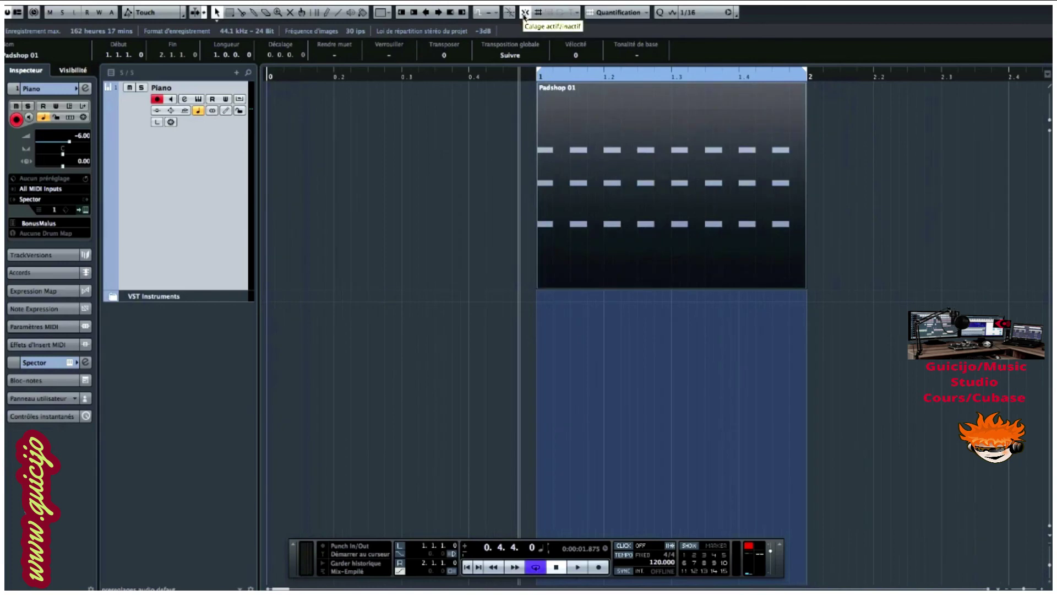
Step: Move the part to 0.4.4.116 with snapping off, and snap it back to 1.1.1.0 with snapping on
drag(579, 115, 580, 146)
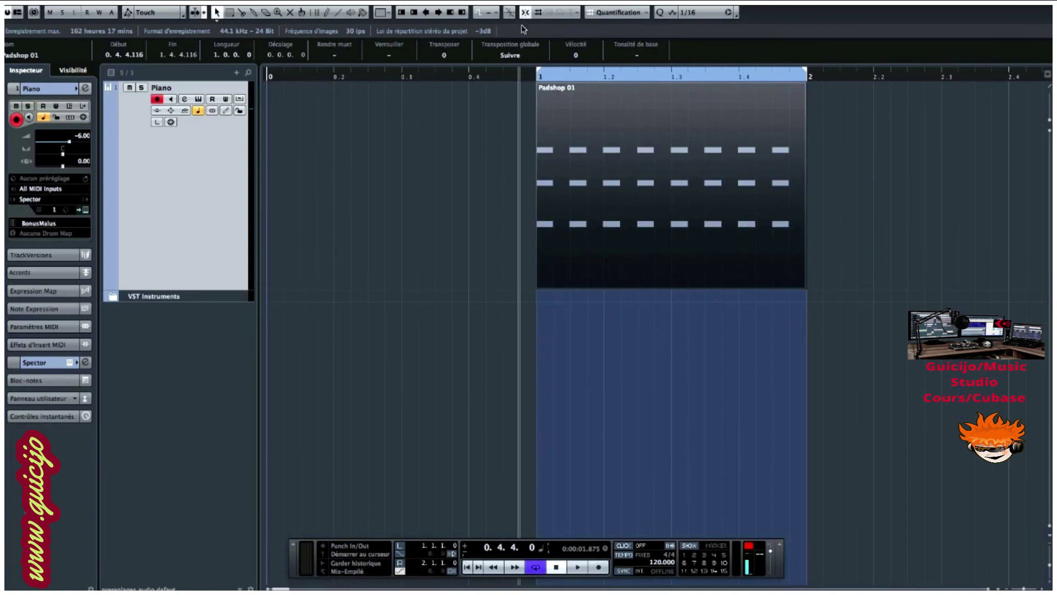
drag(637, 138, 640, 138)
key(h)
key(h)
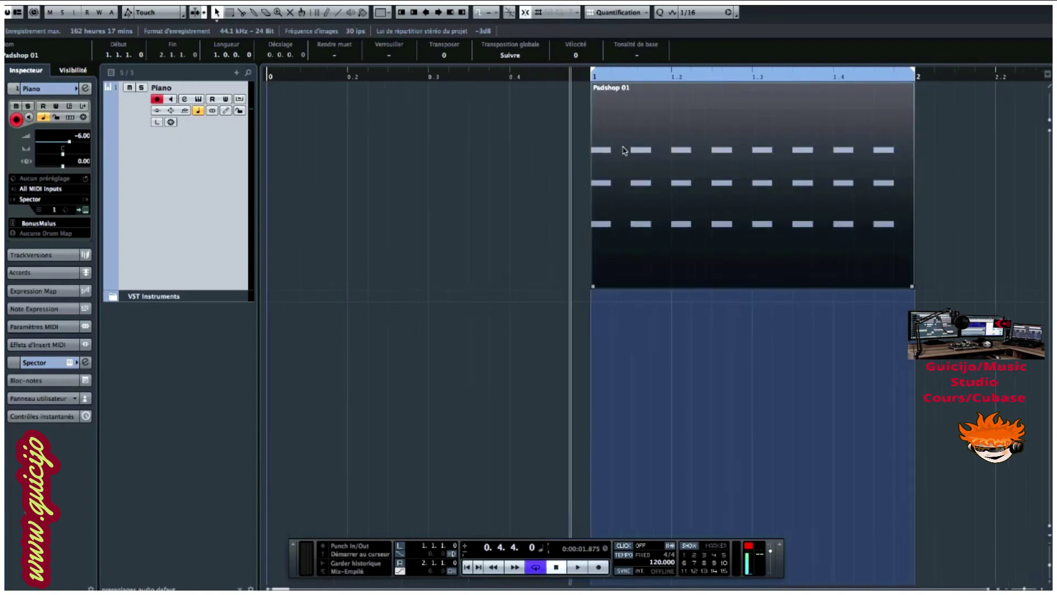
Step: Stop the playback running past bar 2, and play the Padshop 01 part as a loop with the cycle on
scroll(626, 144, right, 5)
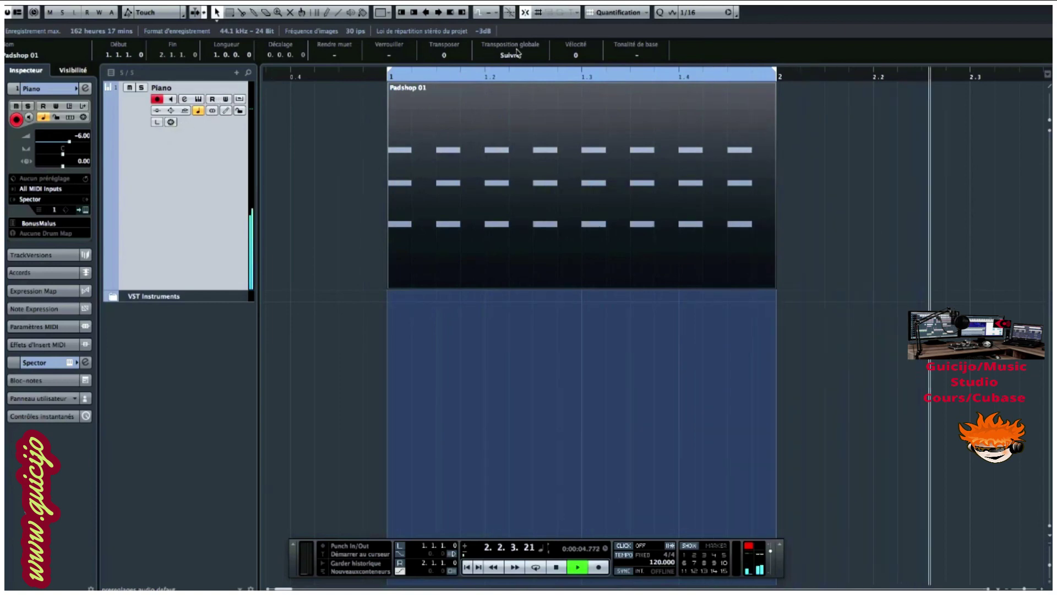
key(space)
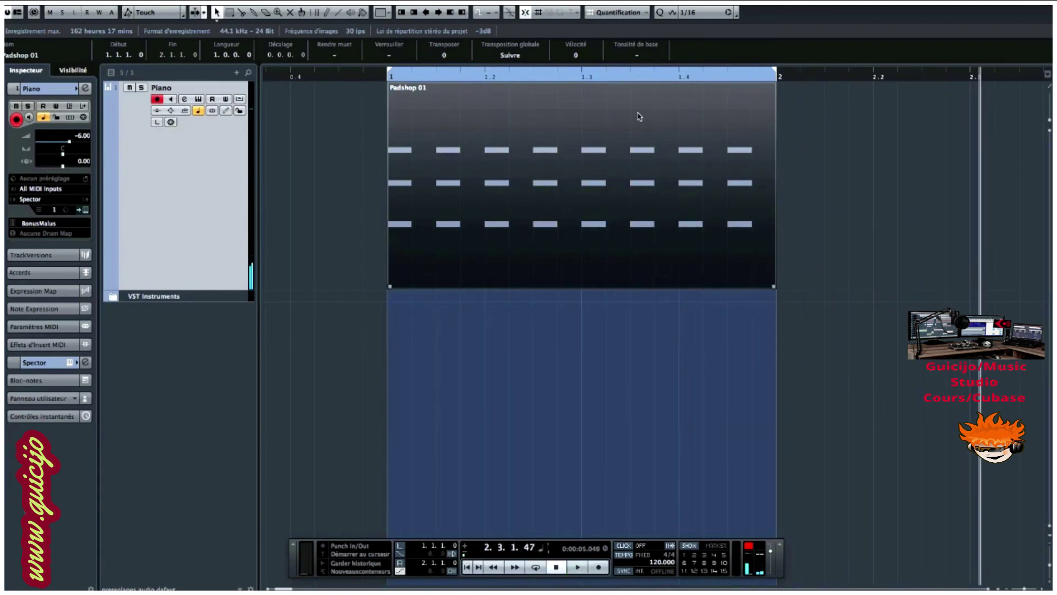
key(shift+g)
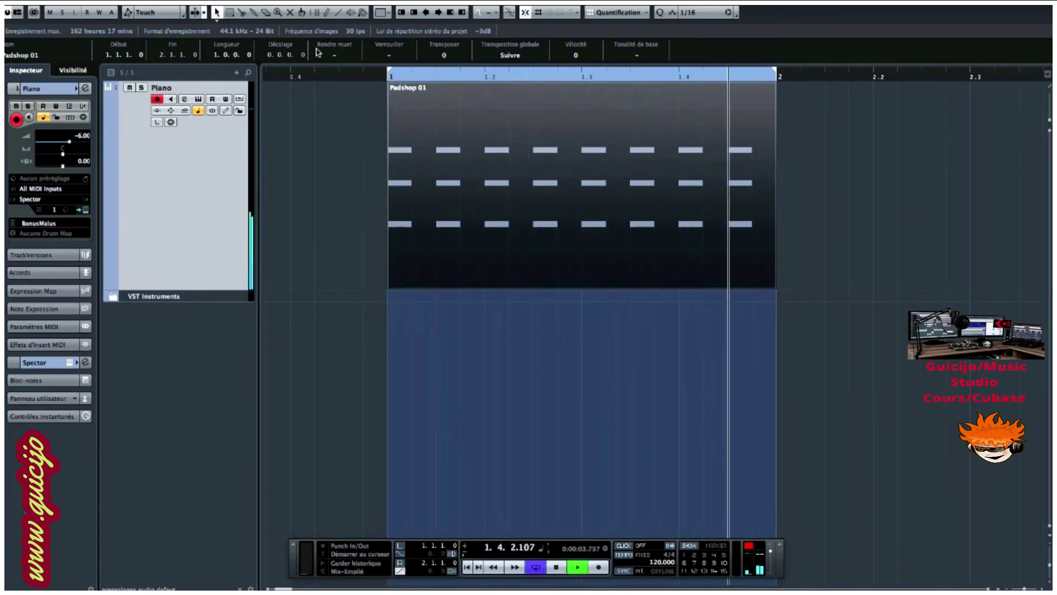
Step: Toggle automatic scrolling, and play and stop the looped part to check how the view follows the cursor
key(h)
key(h)
key(h)
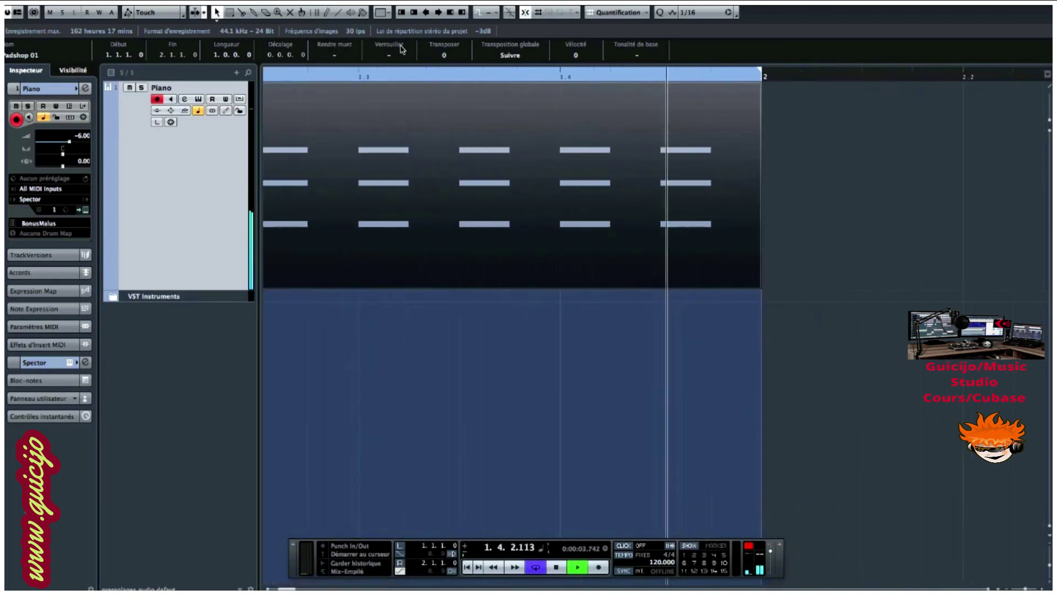
key(h)
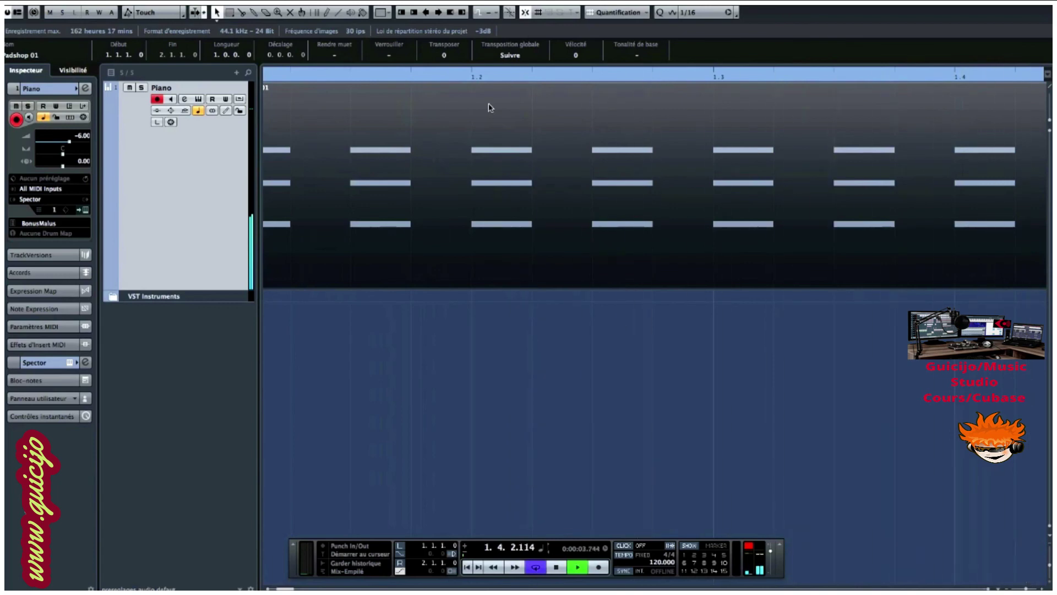
click(196, 13)
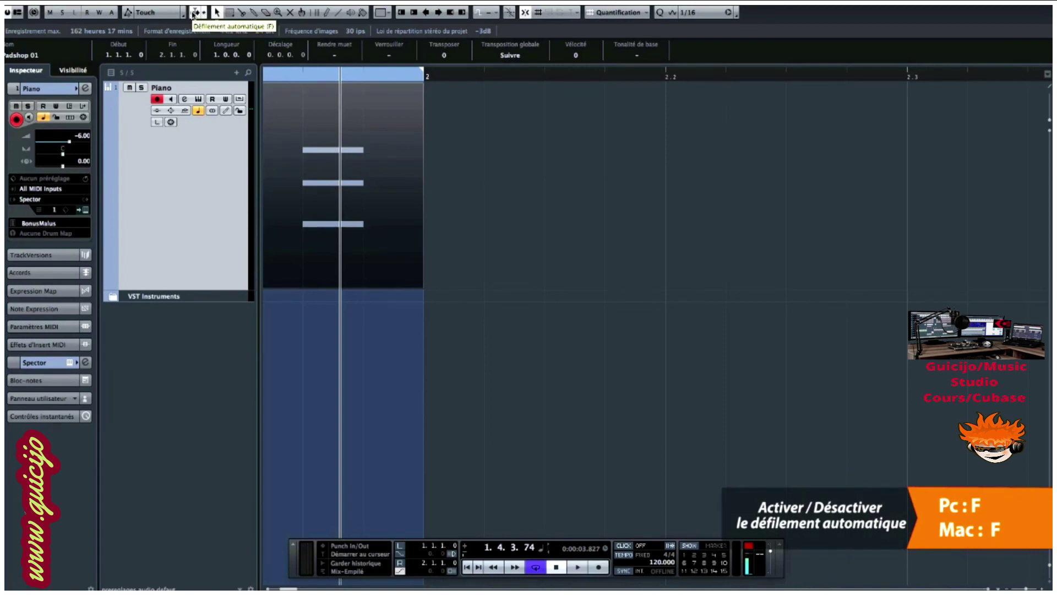
key(space)
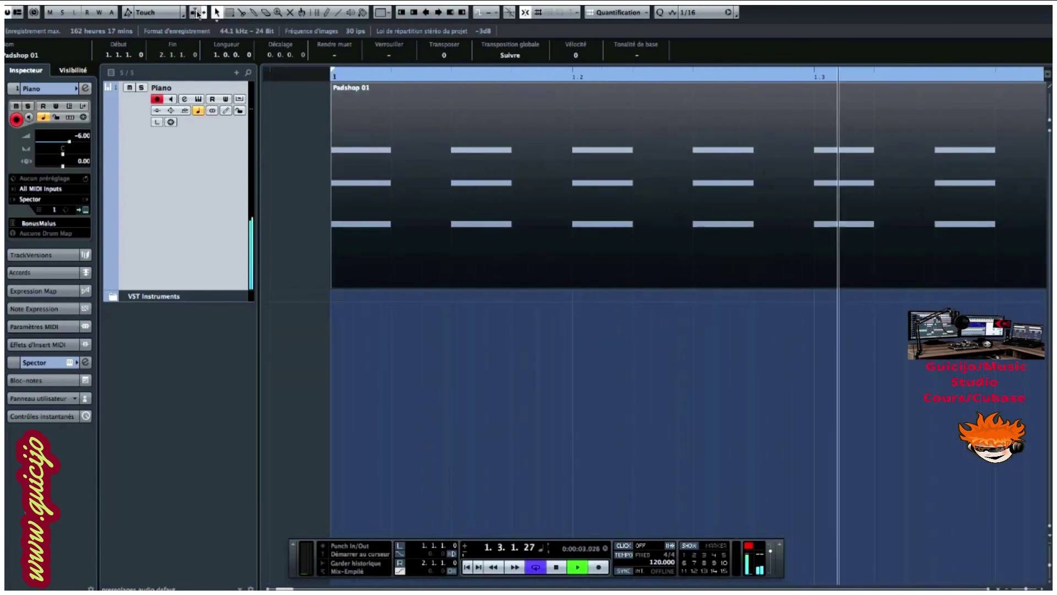
key(space)
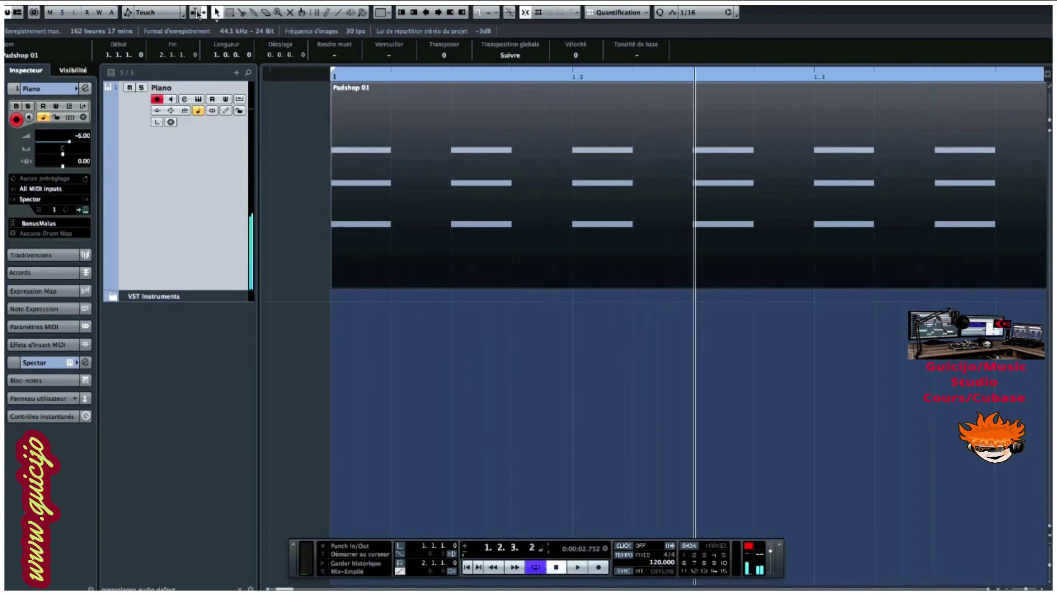